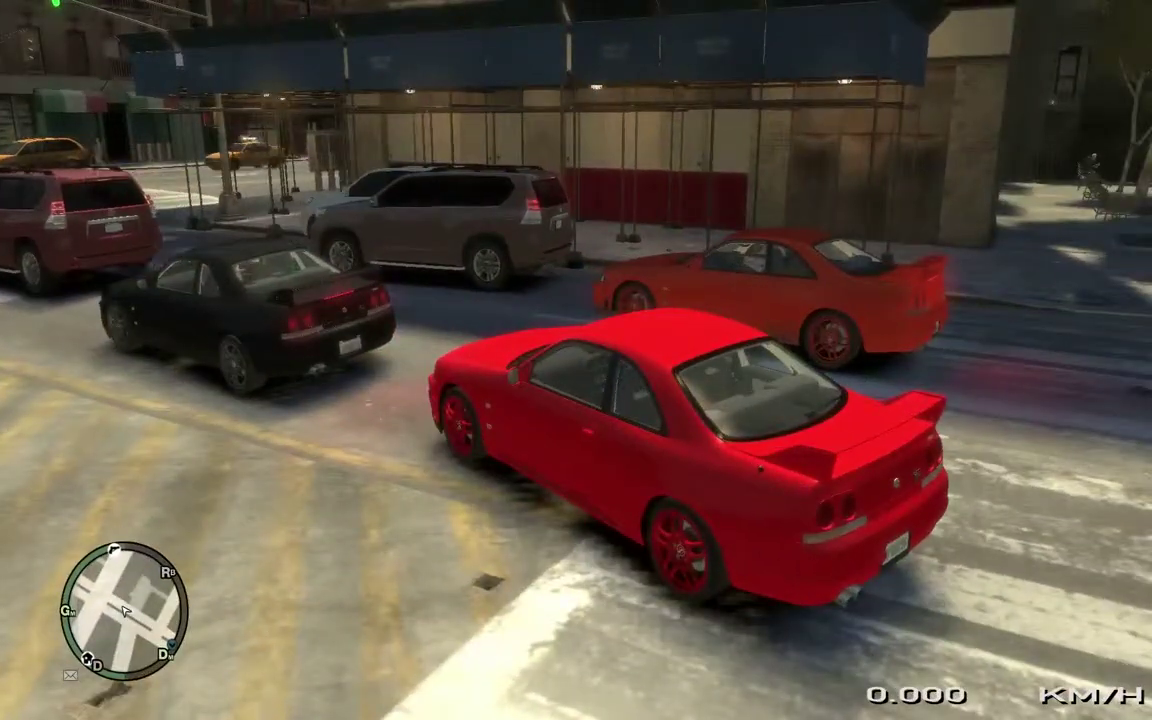
# Switch from the running game to the desktop and launch GTA IV modder.
pyautogui.hotkey('alt', 'Tab')
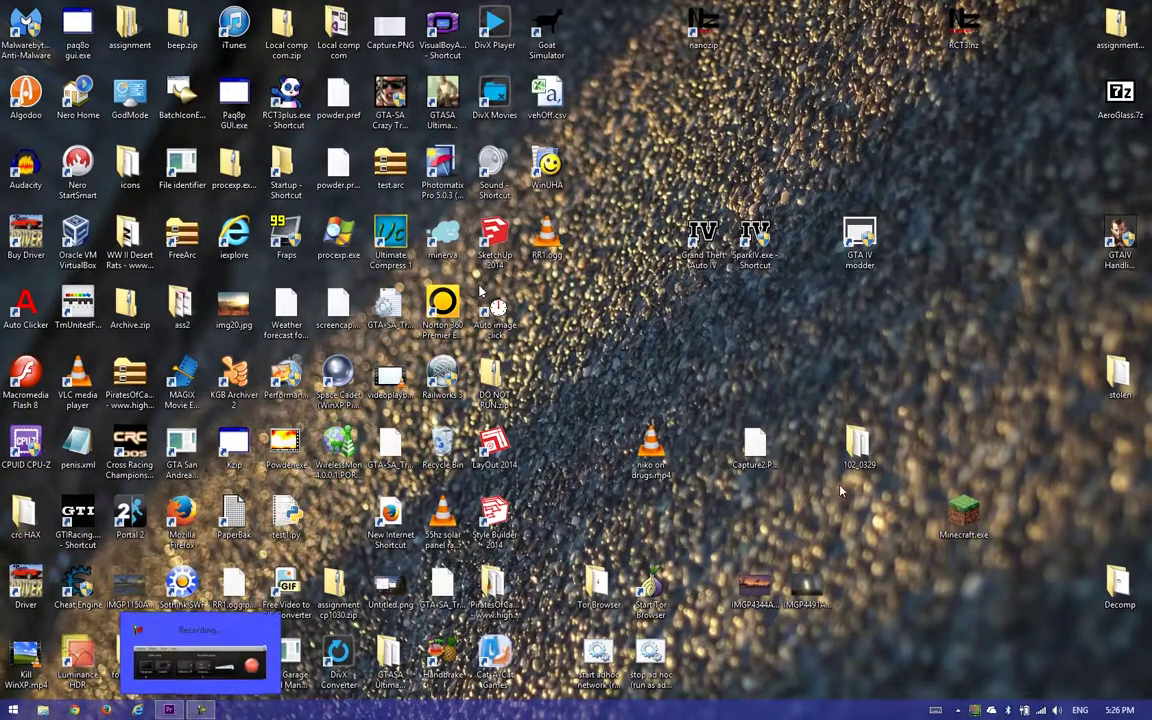
pyautogui.click(866, 250)
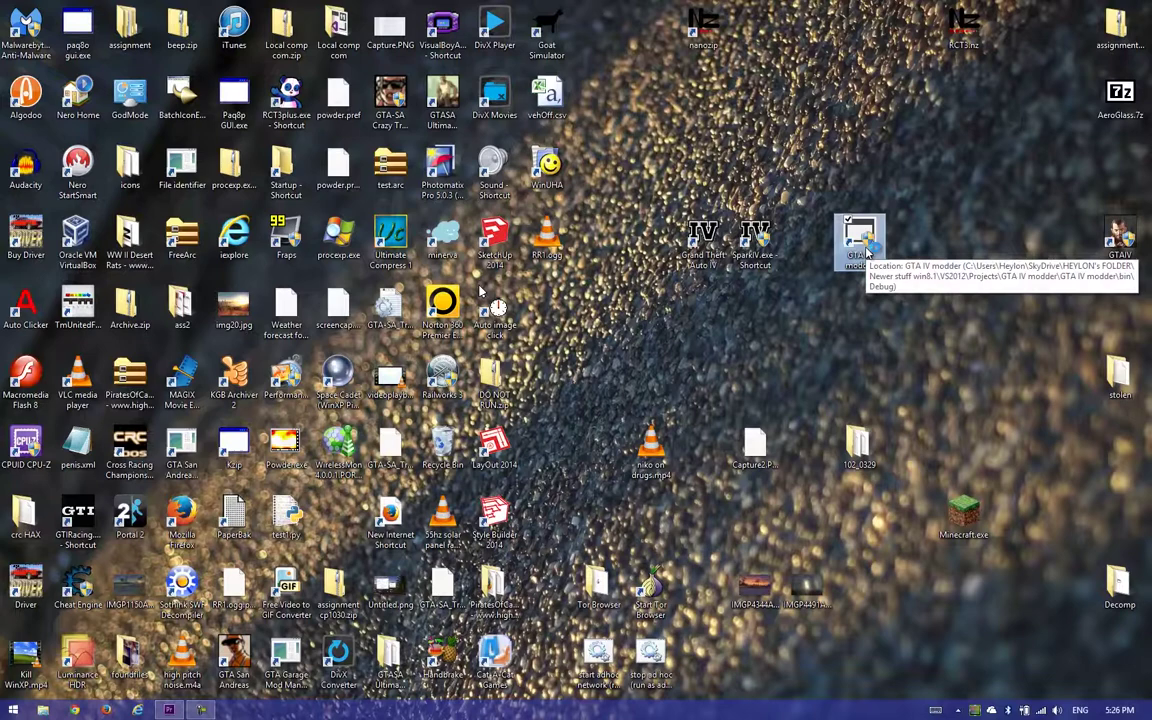
pyautogui.doubleClick(866, 252)
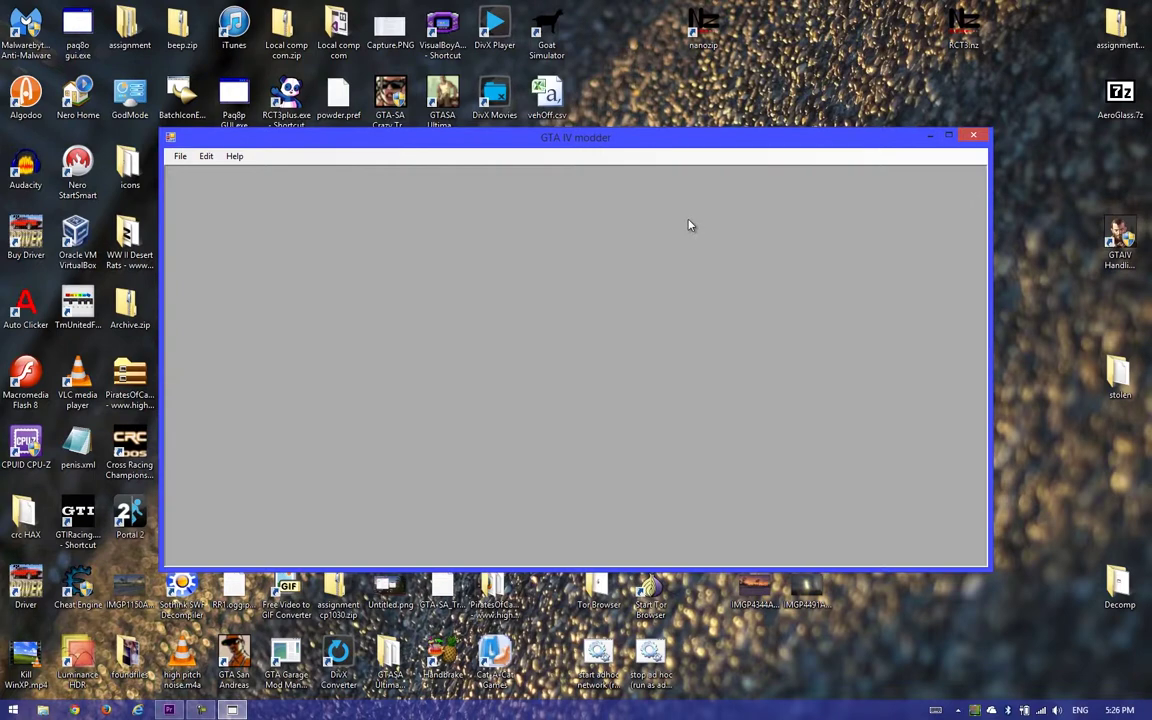
# Open the car colours (carcols.dat) editor and maximise both the program window and the editor.
pyautogui.click(207, 157)
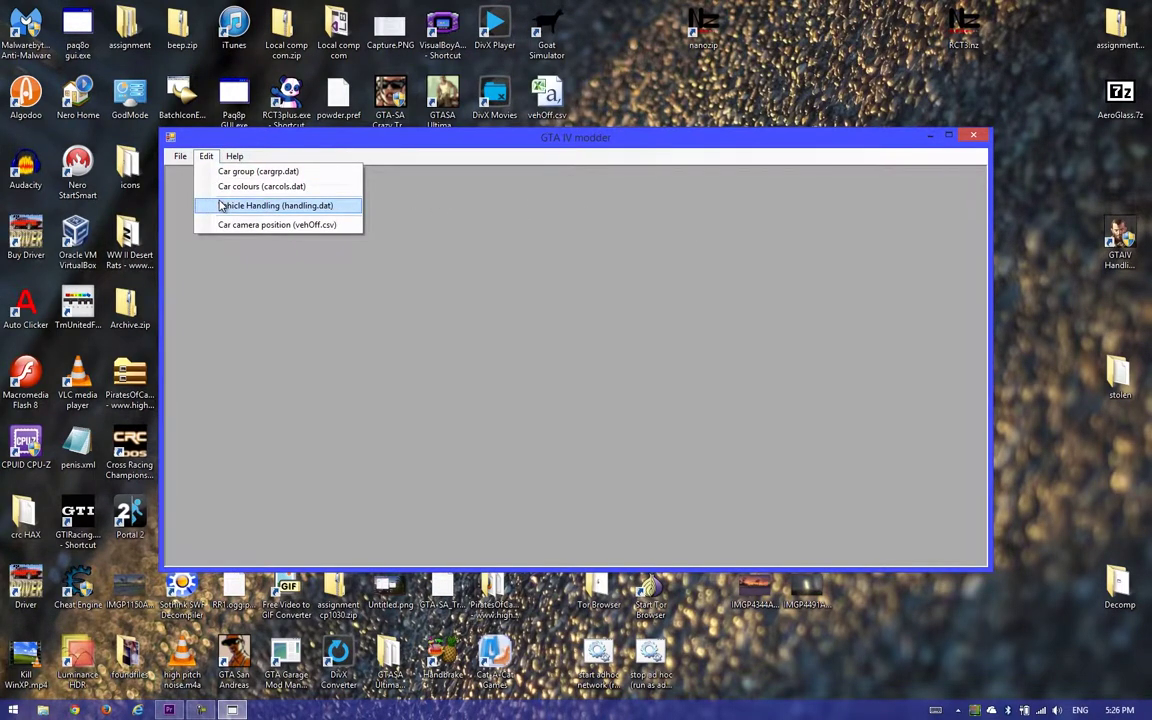
pyautogui.click(260, 186)
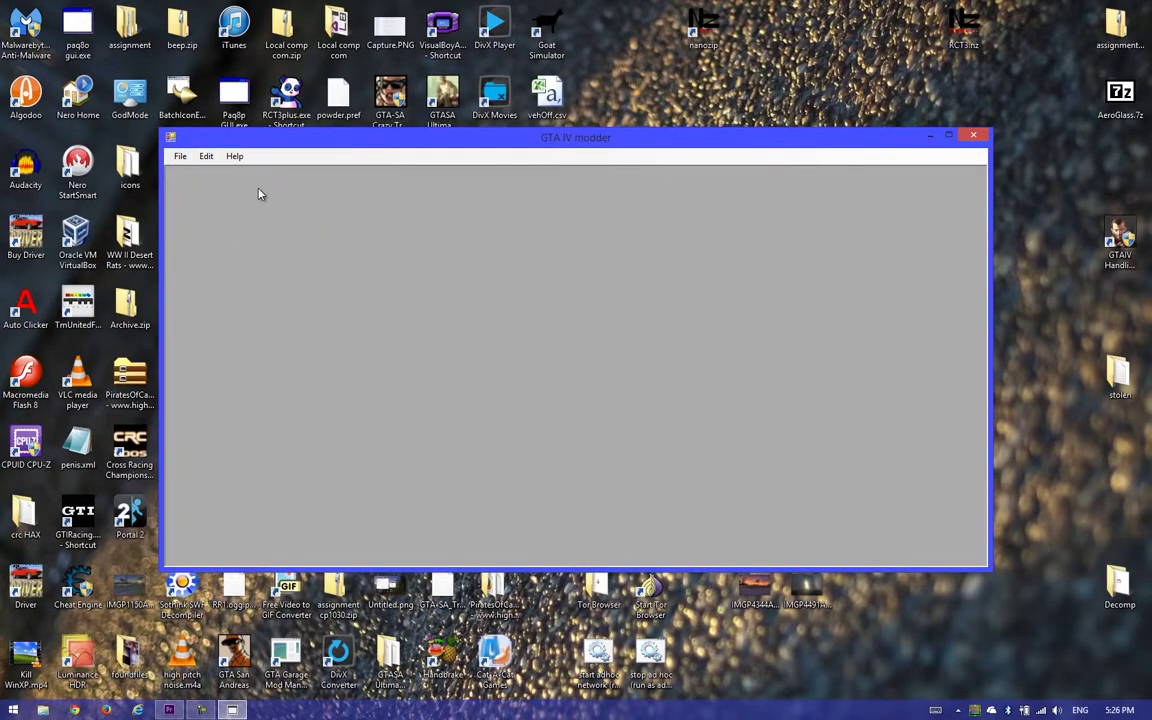
pyautogui.doubleClick(380, 139)
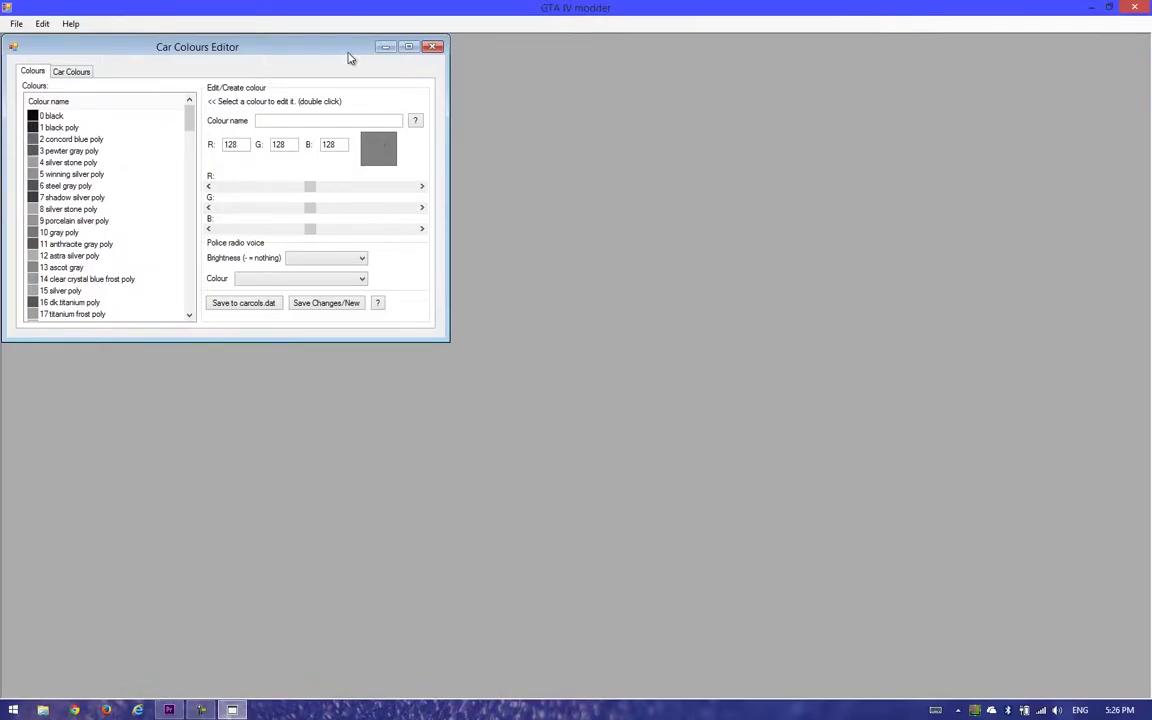
pyautogui.click(408, 46)
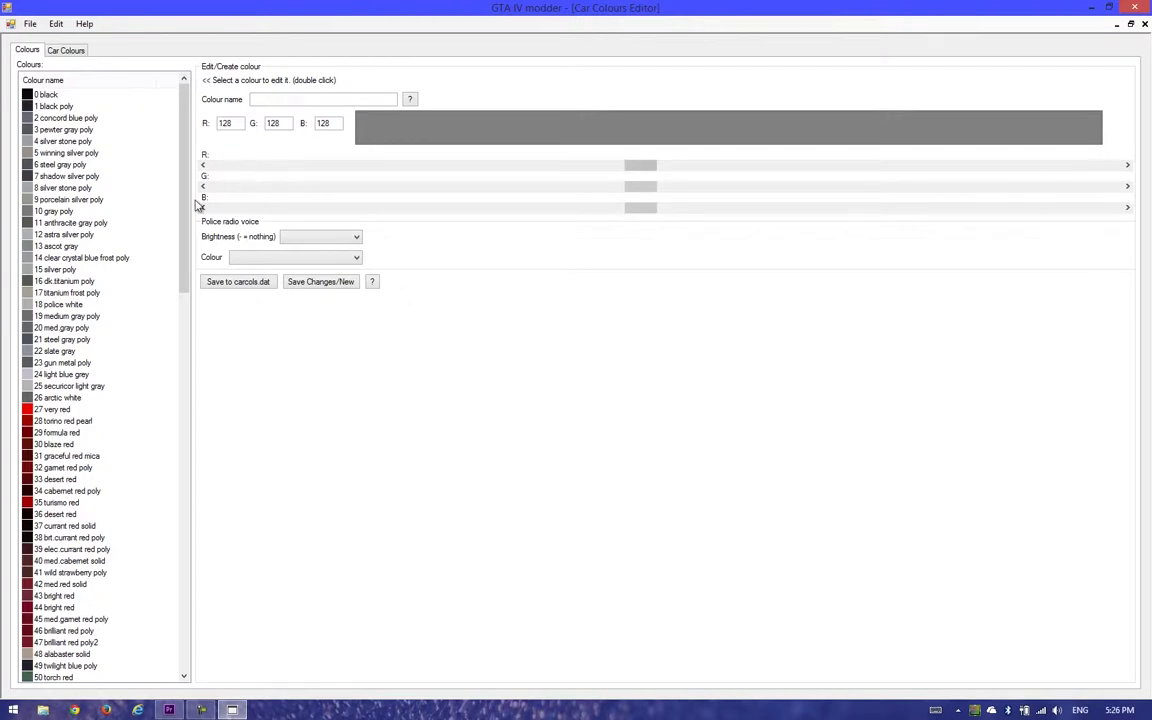
# Load the colours 123 crystal blue poly, 107 woodrose poly and 103 lt.beechwood poly one after another to view their settings.
pyautogui.moveTo(184, 248); pyautogui.dragTo(196, 658)
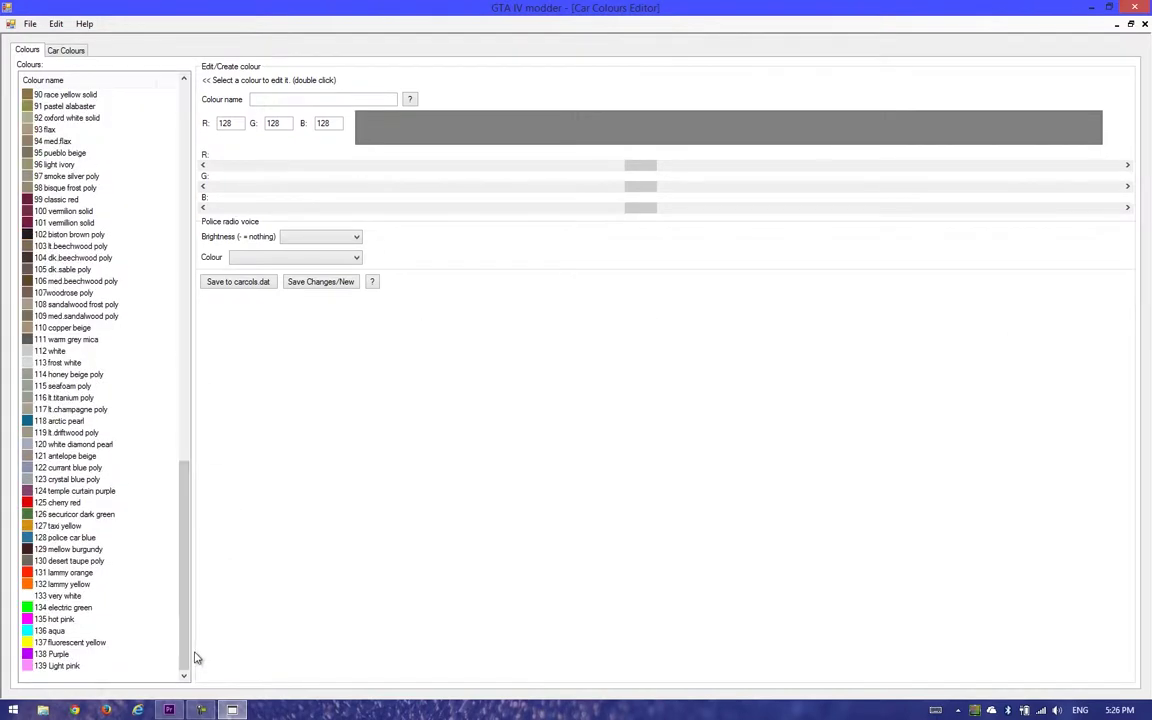
pyautogui.doubleClick(60, 480)
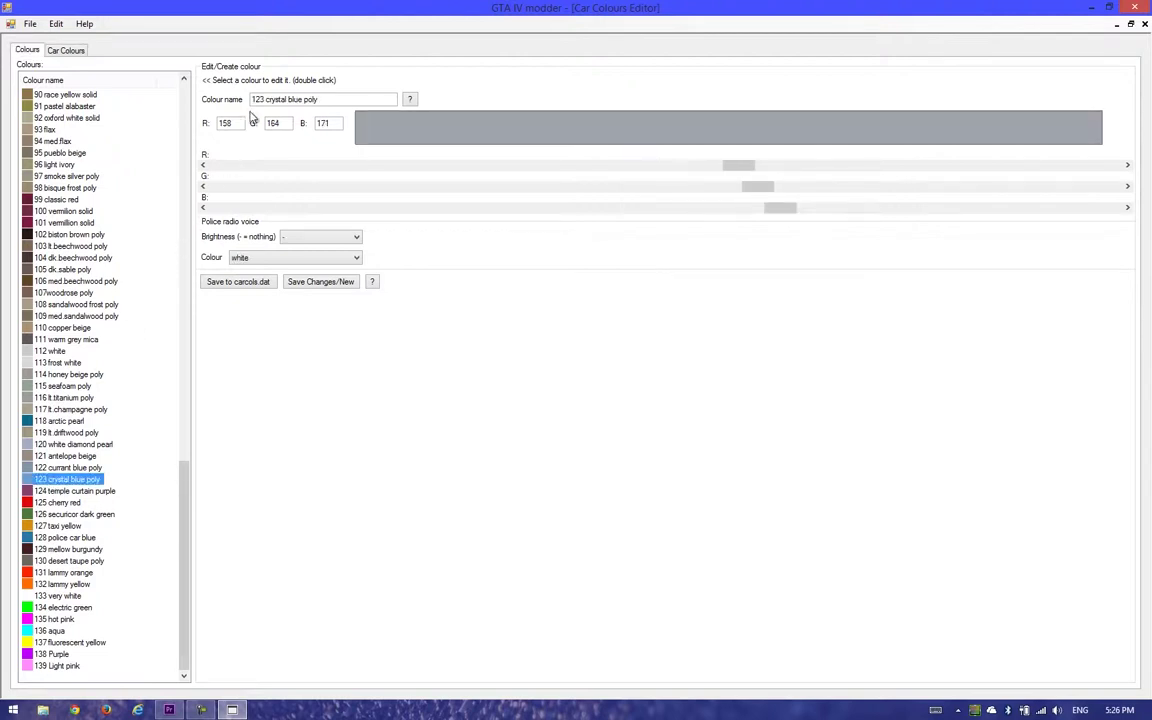
pyautogui.doubleClick(80, 292)
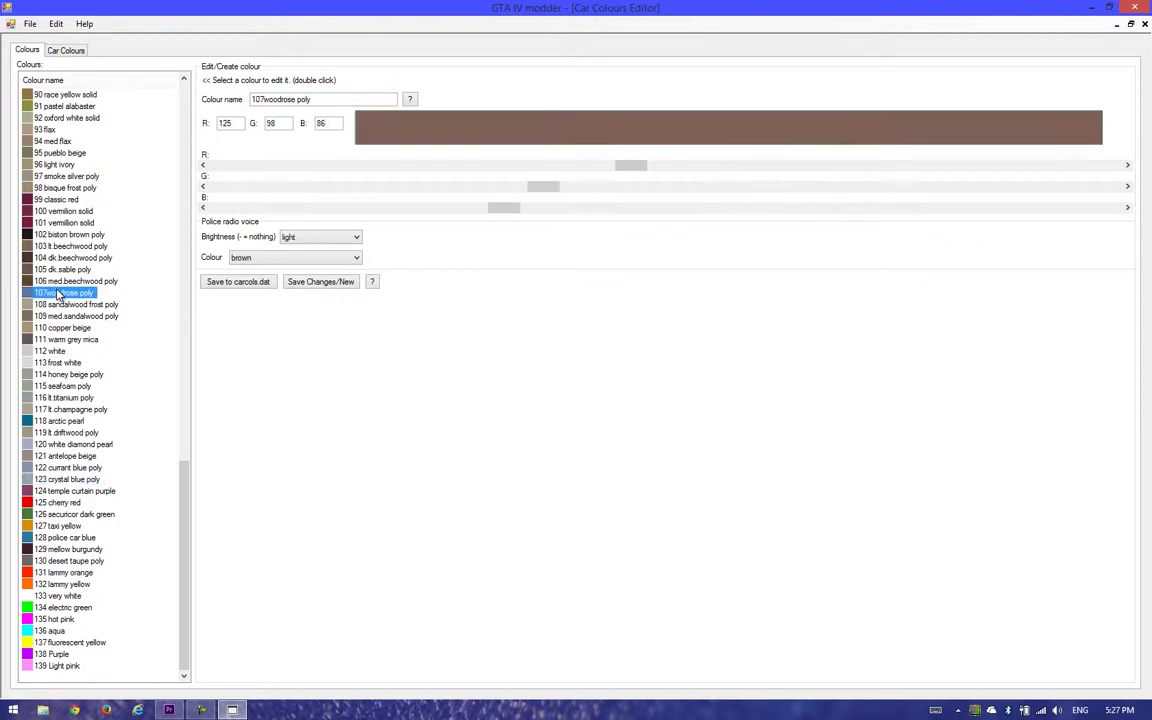
pyautogui.doubleClick(80, 246)
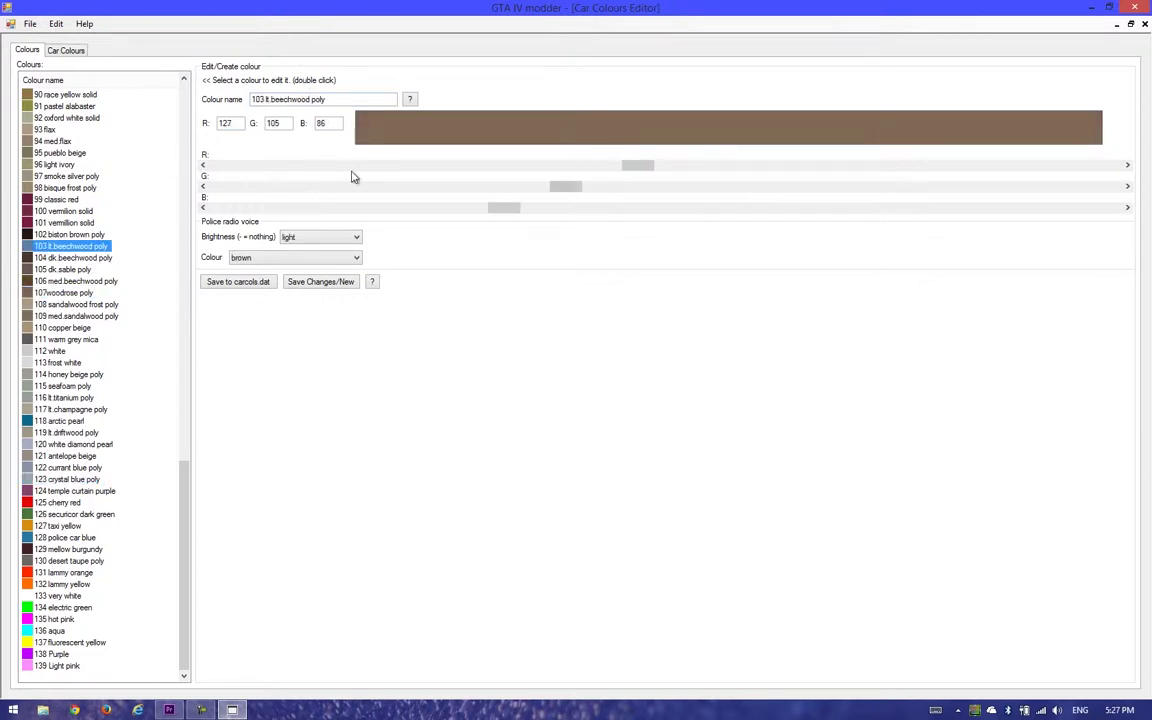
# Load colour 139 Light pink as a base and change the number in its name to 140.
pyautogui.doubleClick(72, 666)
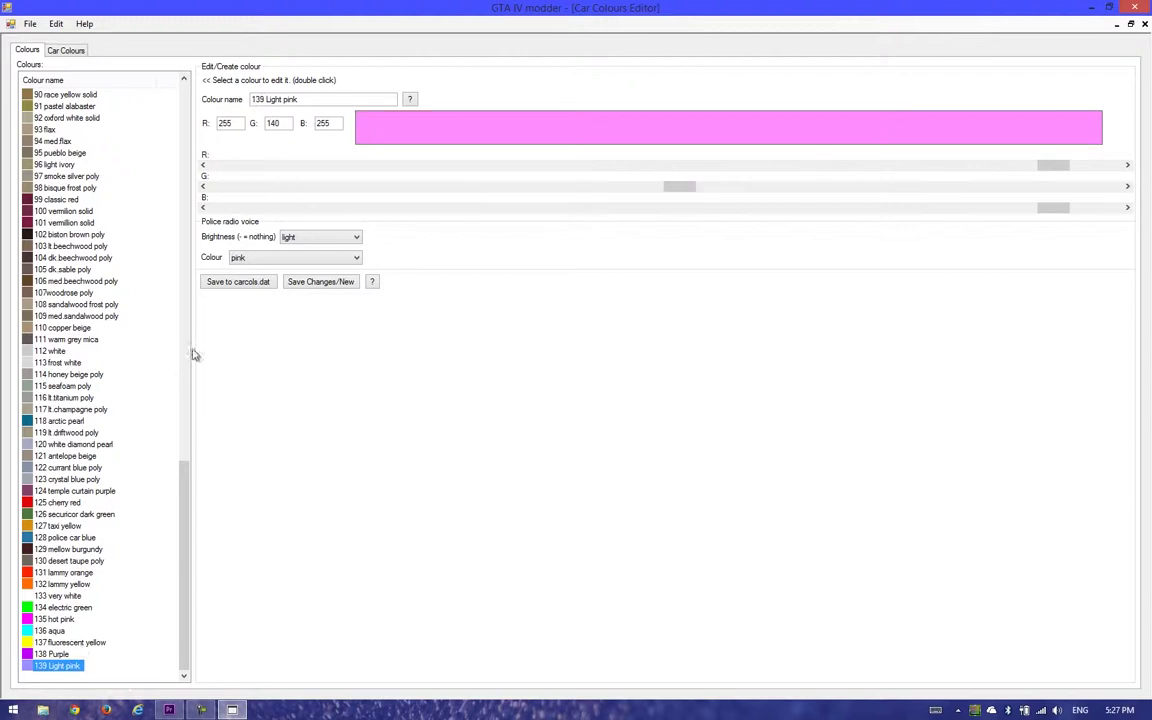
pyautogui.click(263, 99)
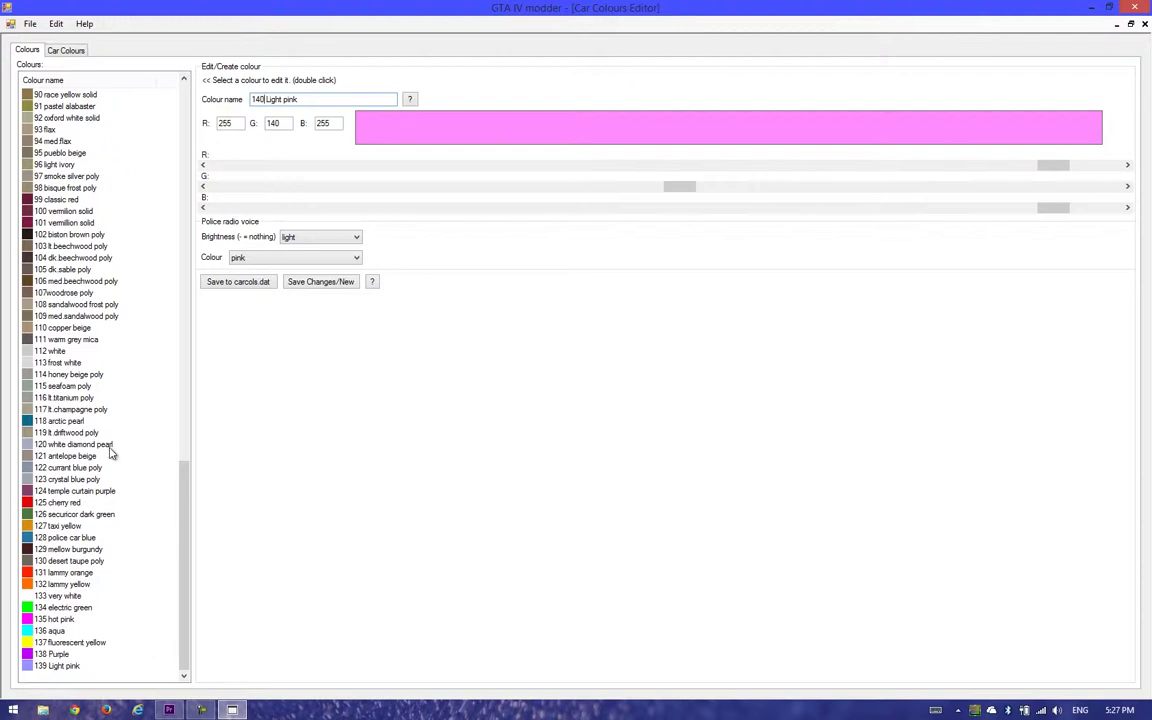
pyautogui.press('BackSpace')
pyautogui.press('BackSpace')
pyautogui.write('3')
pyautogui.write('9')
pyautogui.press('BackSpace')
pyautogui.press('BackSpace')
pyautogui.write('40')
# Mix a pale green with R 196, G 229 and B 169, and name the colour 140 Light green.
pyautogui.moveTo(684, 185); pyautogui.dragTo(982, 242)
pyautogui.moveTo(1050, 166); pyautogui.dragTo(866, 220)
pyautogui.moveTo(1052, 207); pyautogui.dragTo(762, 201)
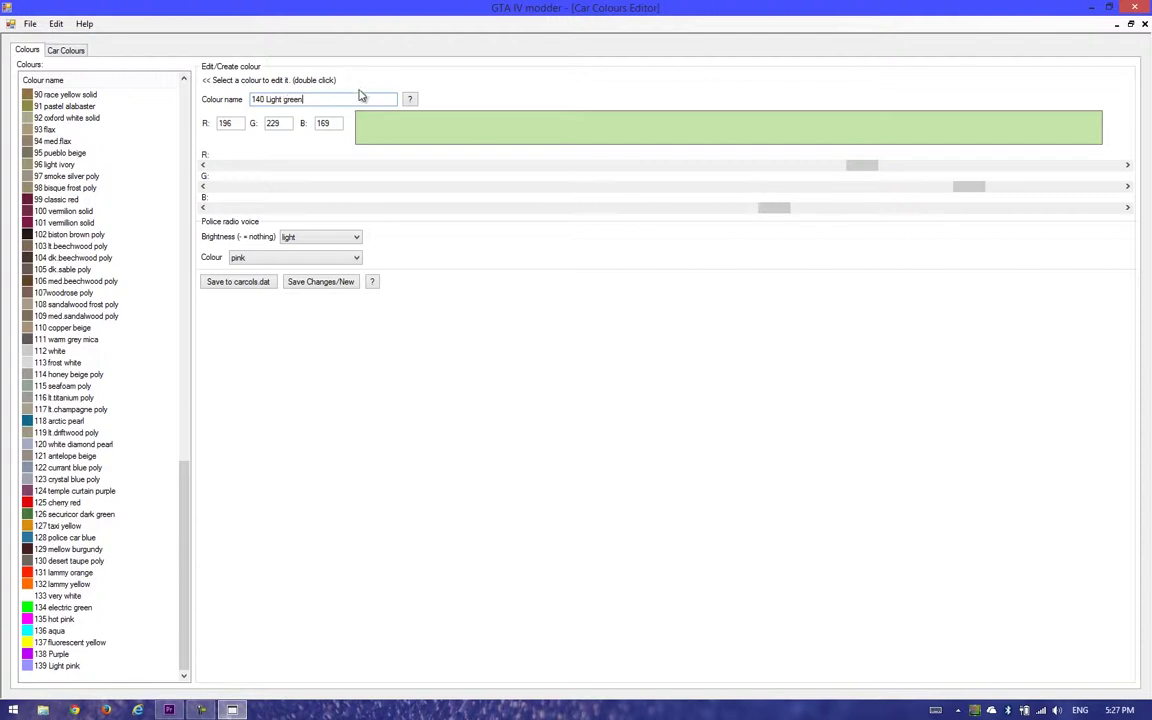
# Set the new colour's police radio voice to brightness light and colour green.
pyautogui.click(291, 237)
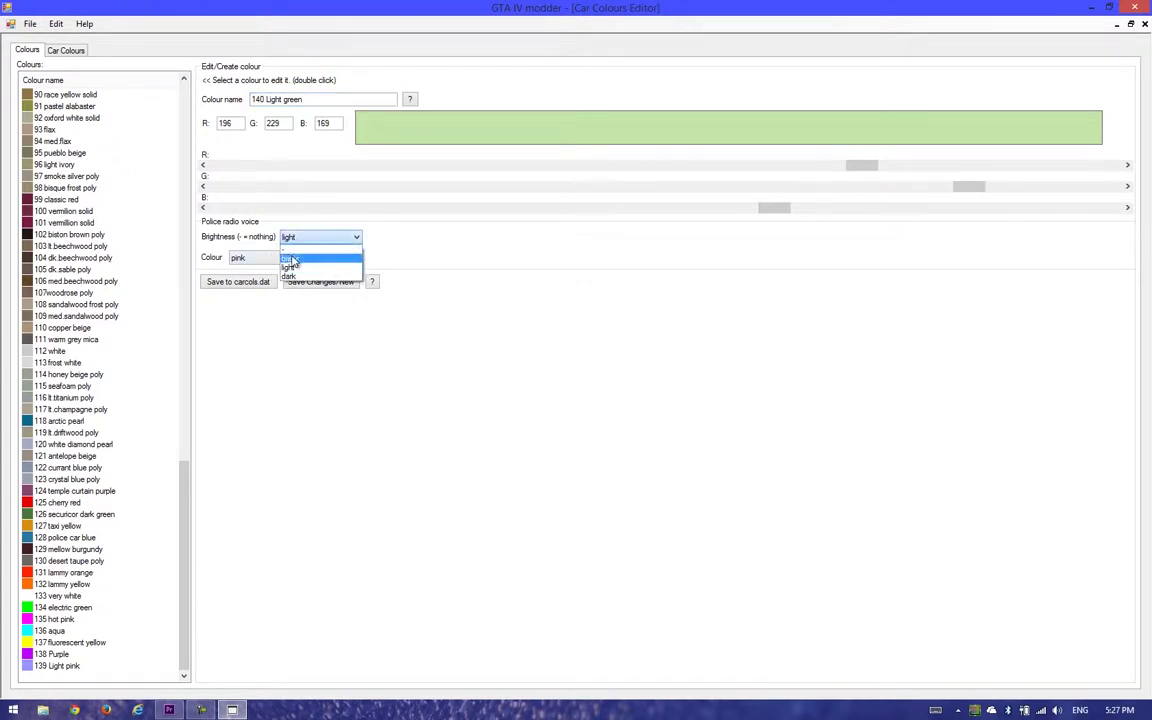
pyautogui.click(296, 268)
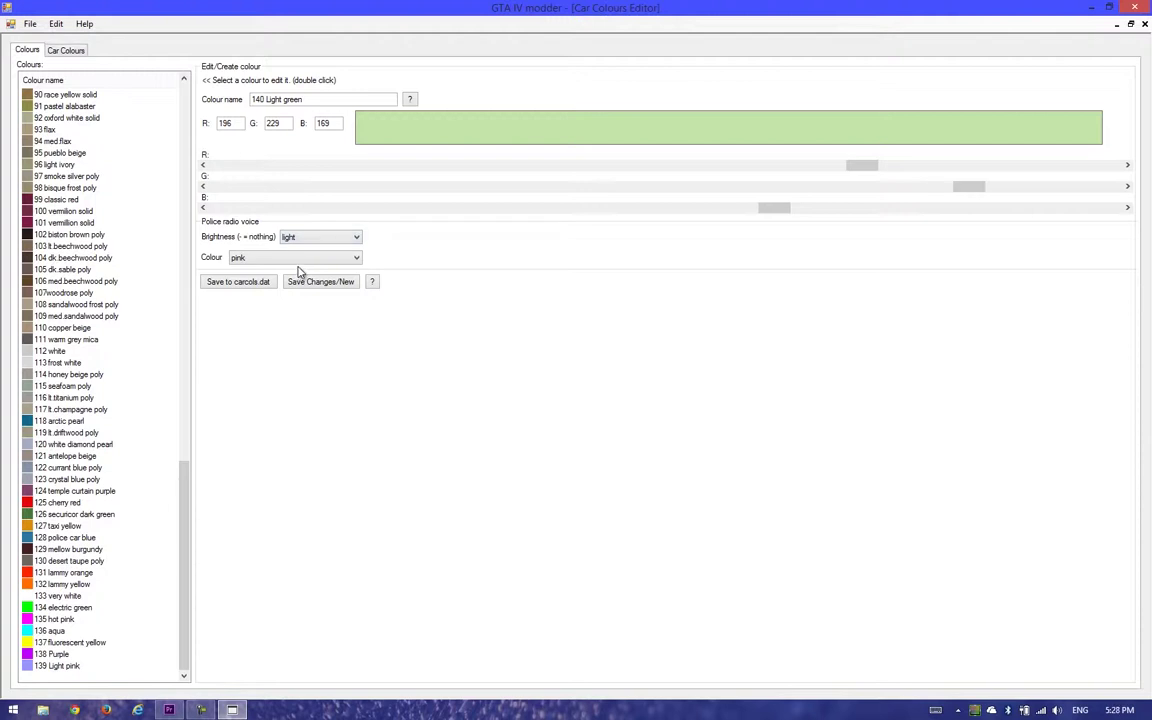
pyautogui.click(300, 259)
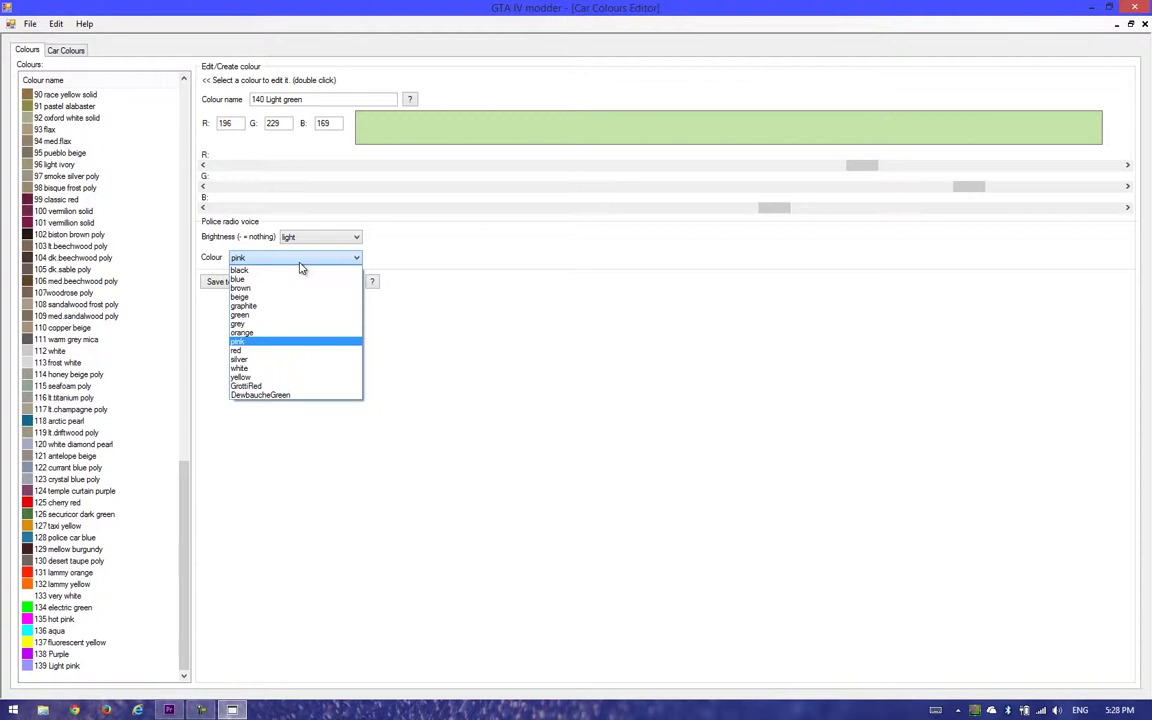
pyautogui.click(288, 314)
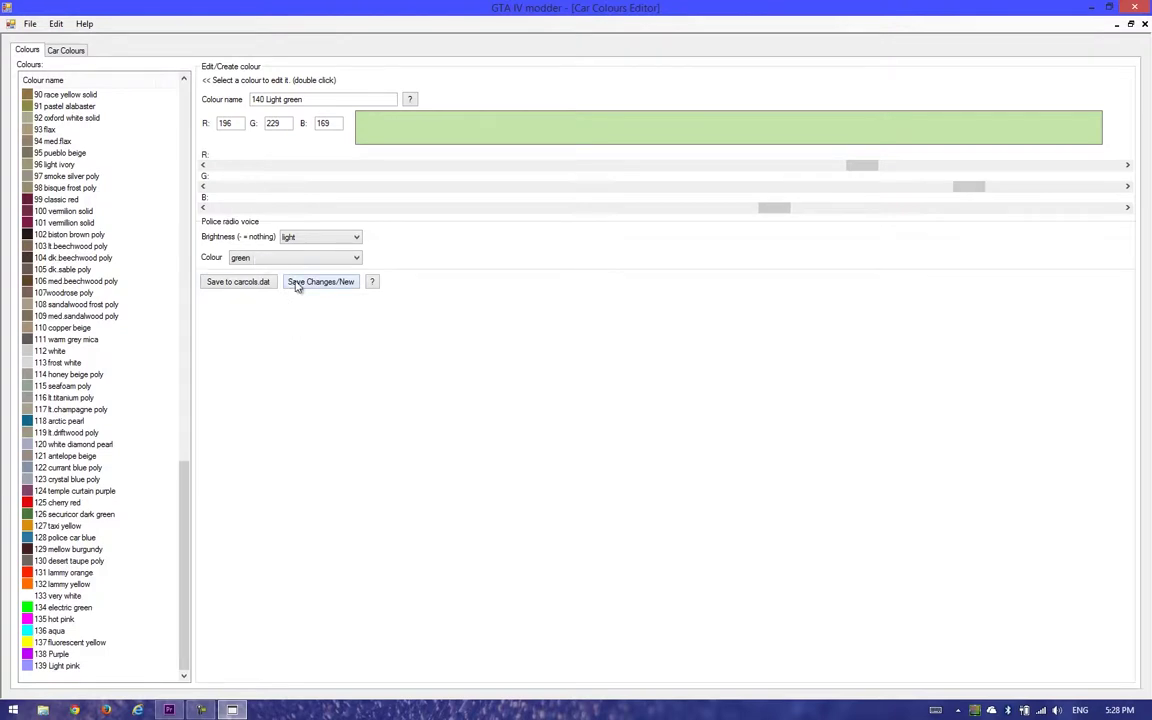
# Add 140 Light green to the colour list as a new entry and save the list to carcols.dat.
pyautogui.click(296, 284)
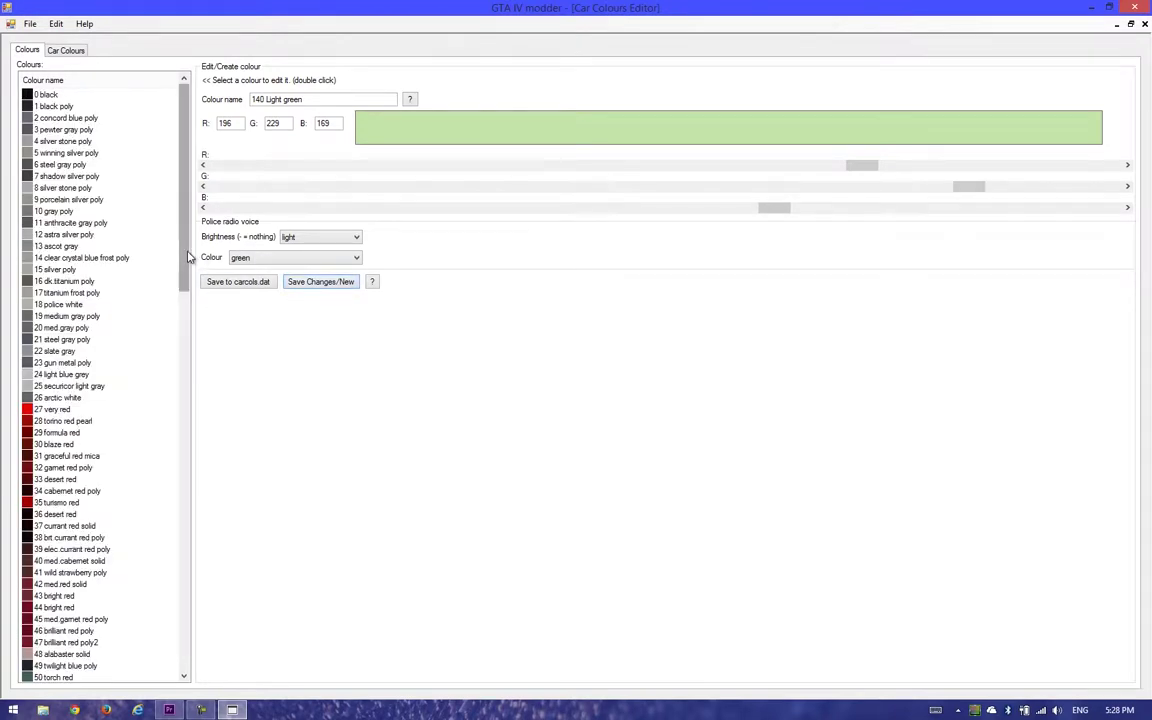
pyautogui.moveTo(185, 240); pyautogui.dragTo(172, 585)
pyautogui.scroll(-5, 172, 585)
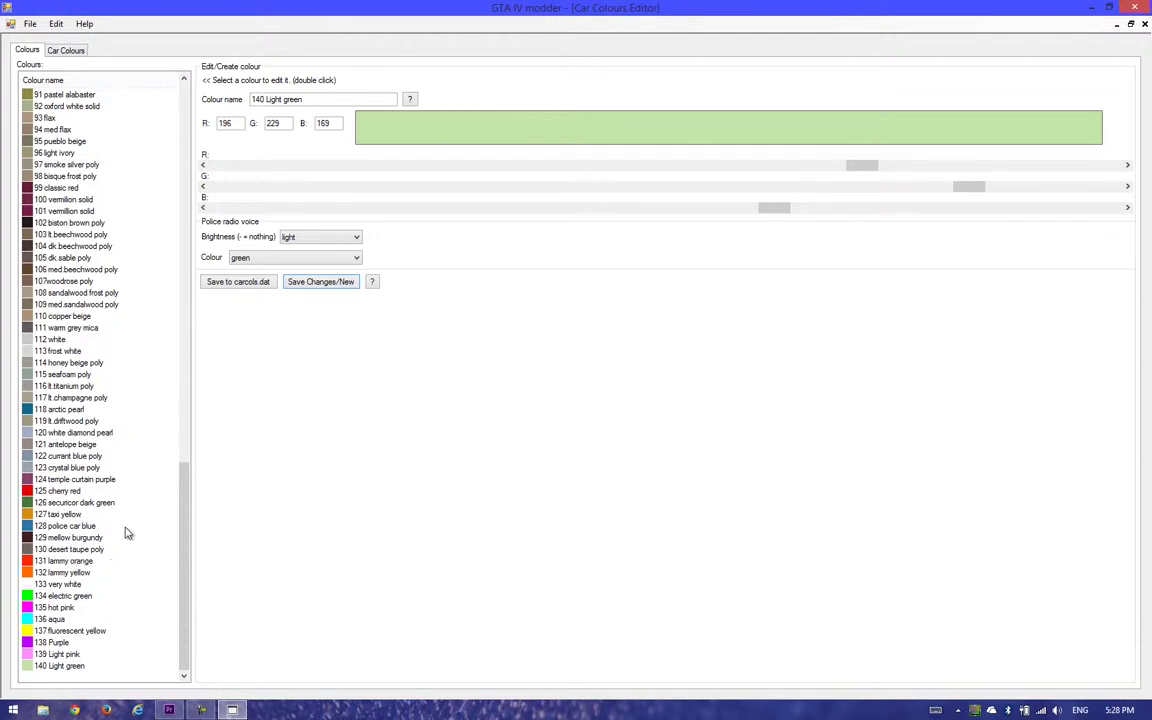
pyautogui.click(268, 283)
# Set the green value of 139 Light pink to 0 and save the change to the colour list.
pyautogui.click(57, 665)
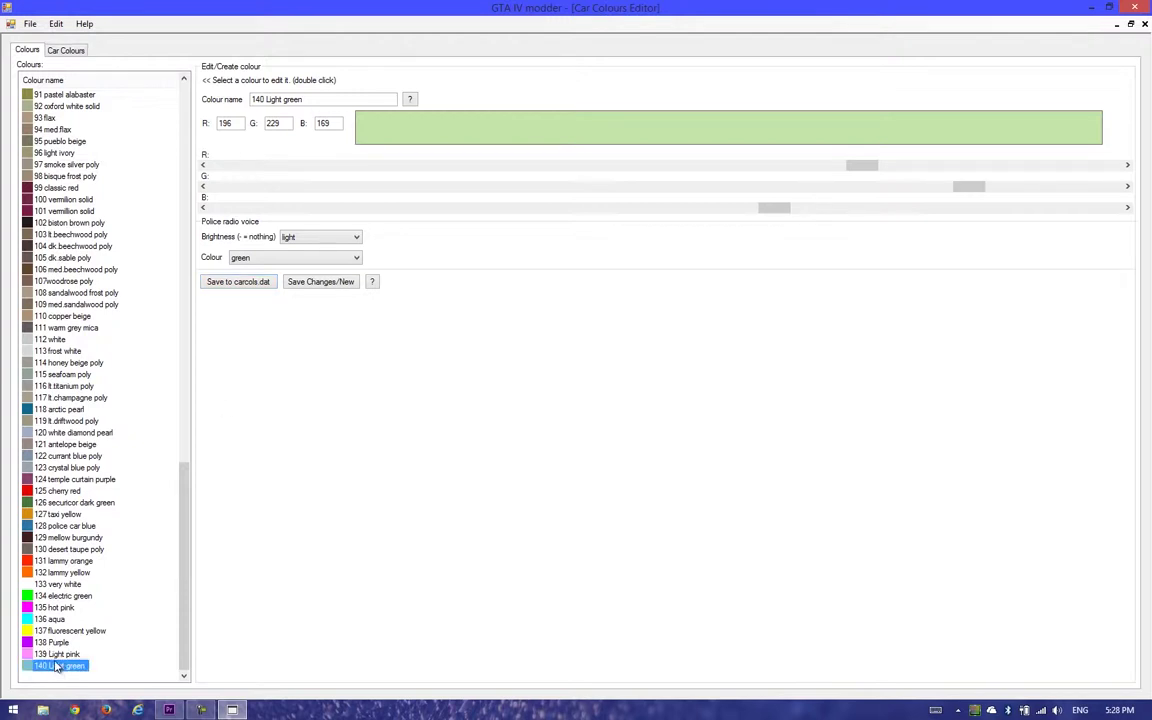
pyautogui.doubleClick(57, 654)
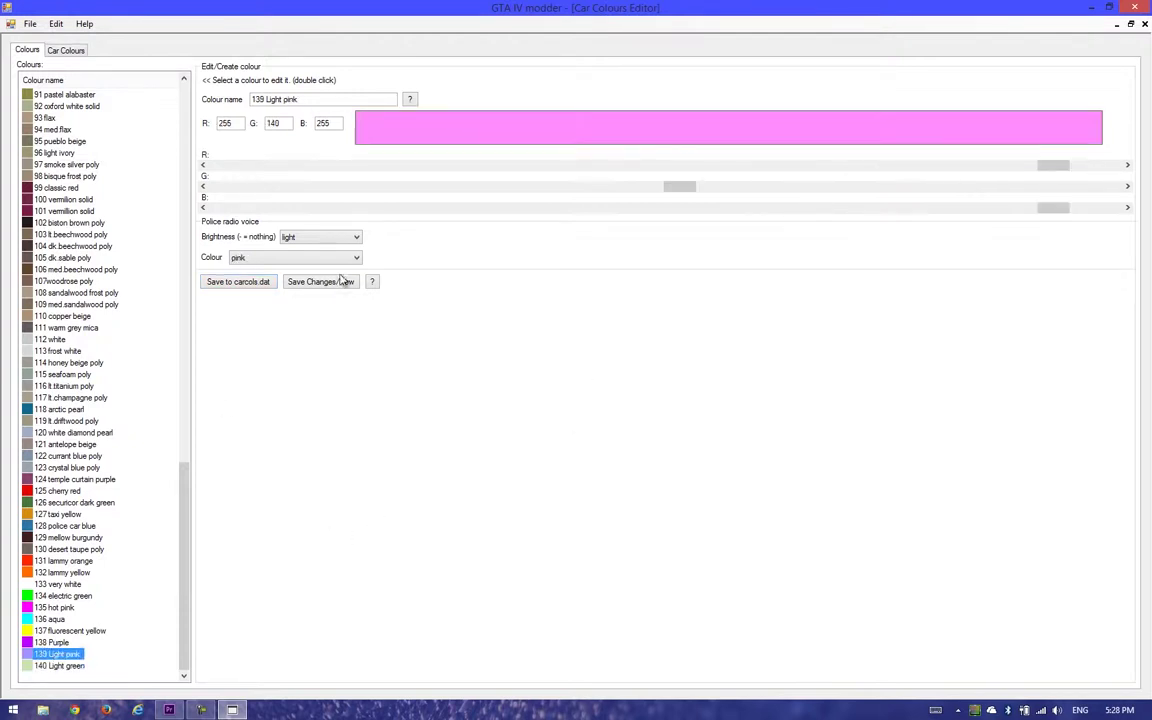
pyautogui.doubleClick(286, 123)
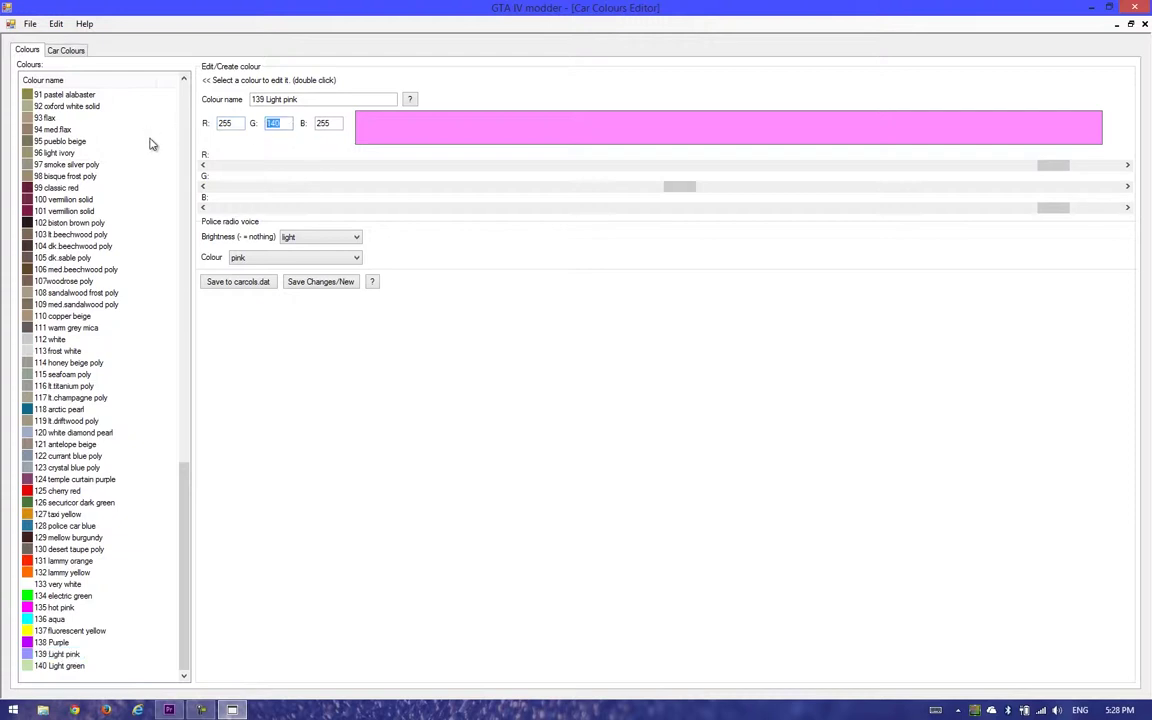
pyautogui.write('0')
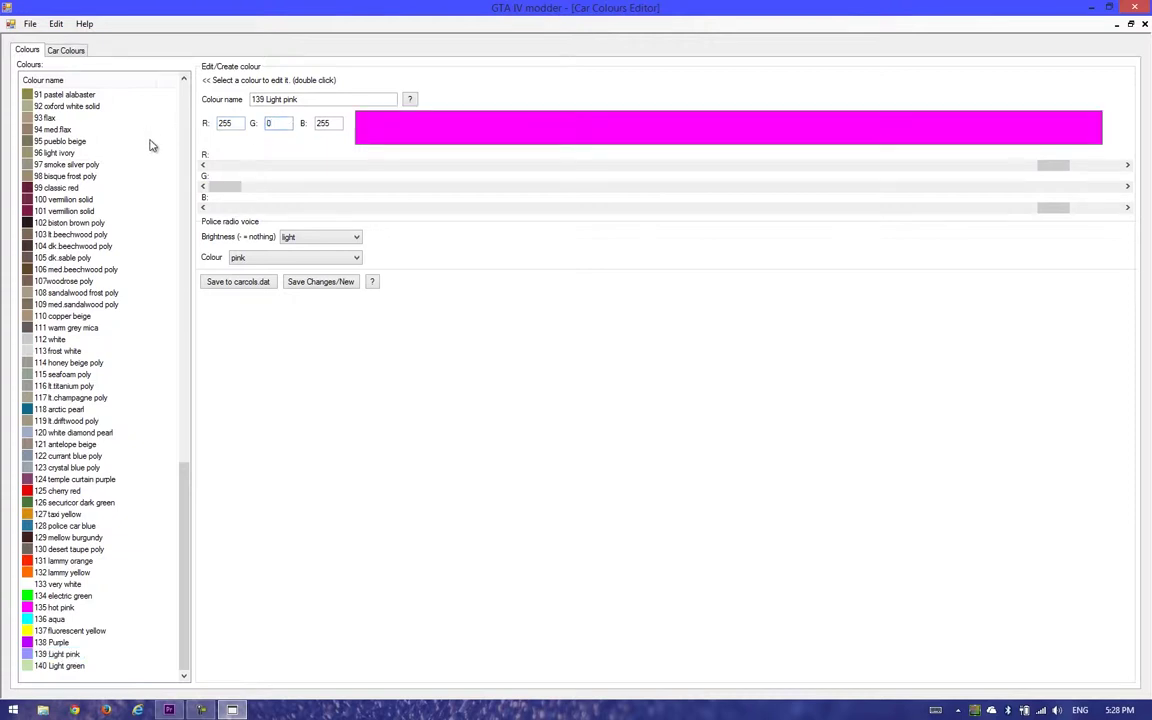
pyautogui.click(310, 285)
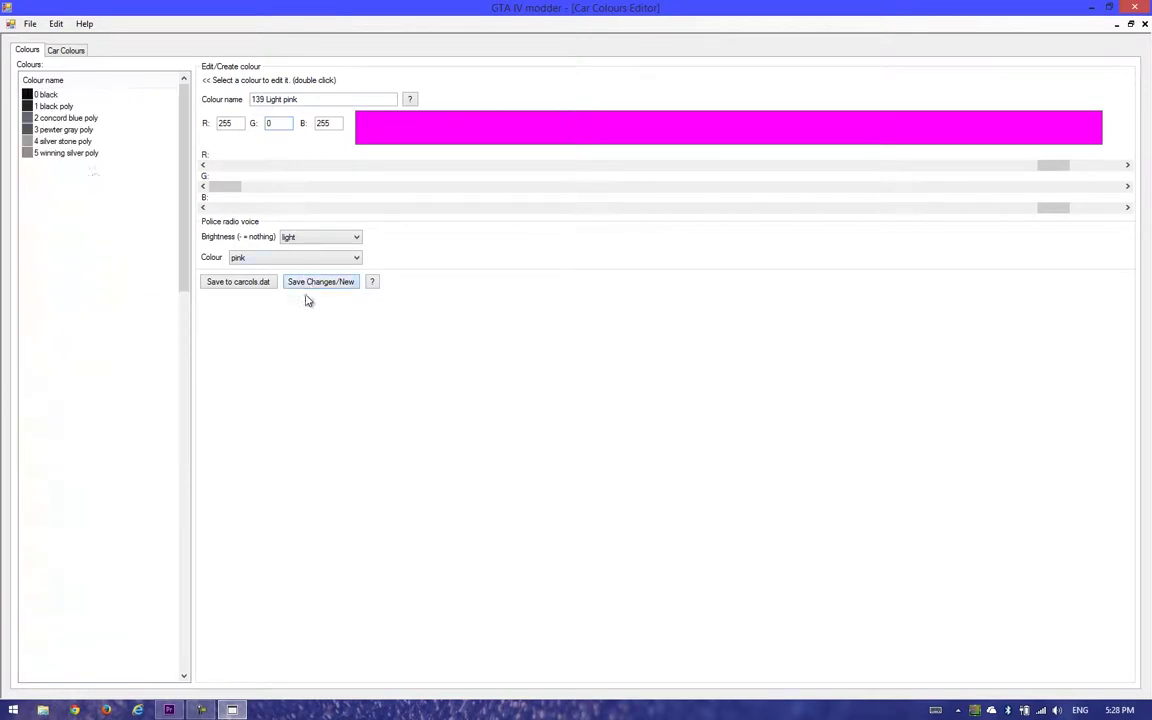
pyautogui.moveTo(183, 180); pyautogui.dragTo(177, 646)
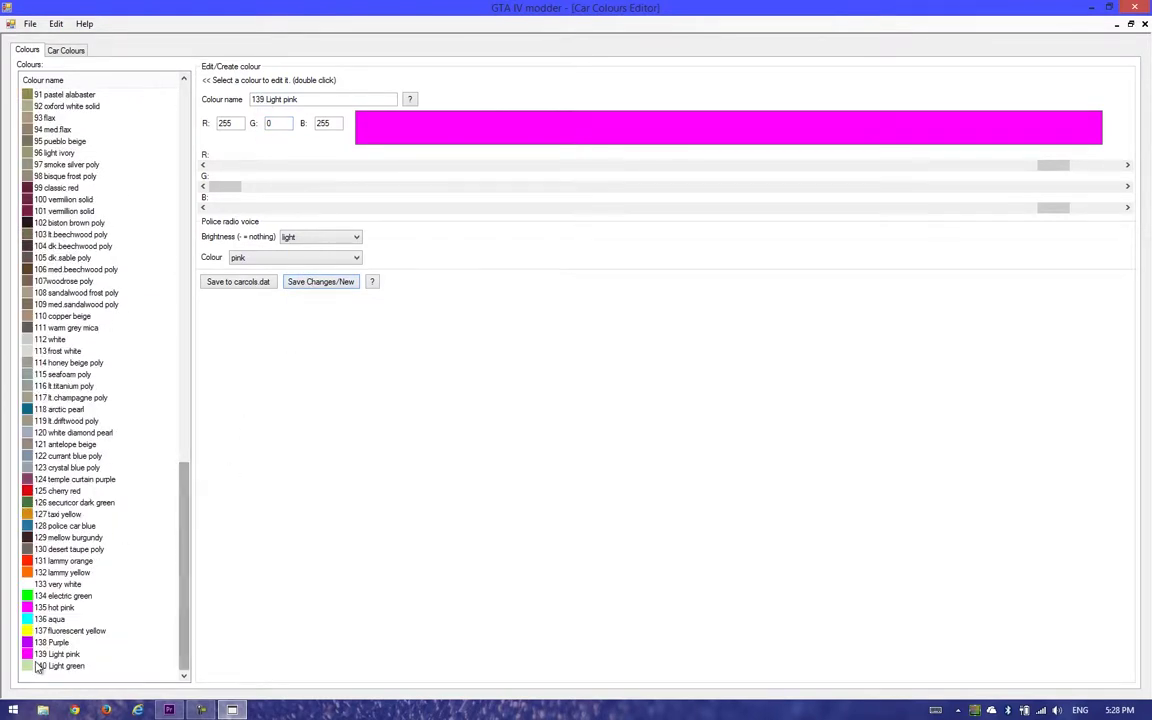
# Set the green value of 139 Light pink to 140, save the change and write the colours to carcols.dat.
pyautogui.doubleClick(271, 122)
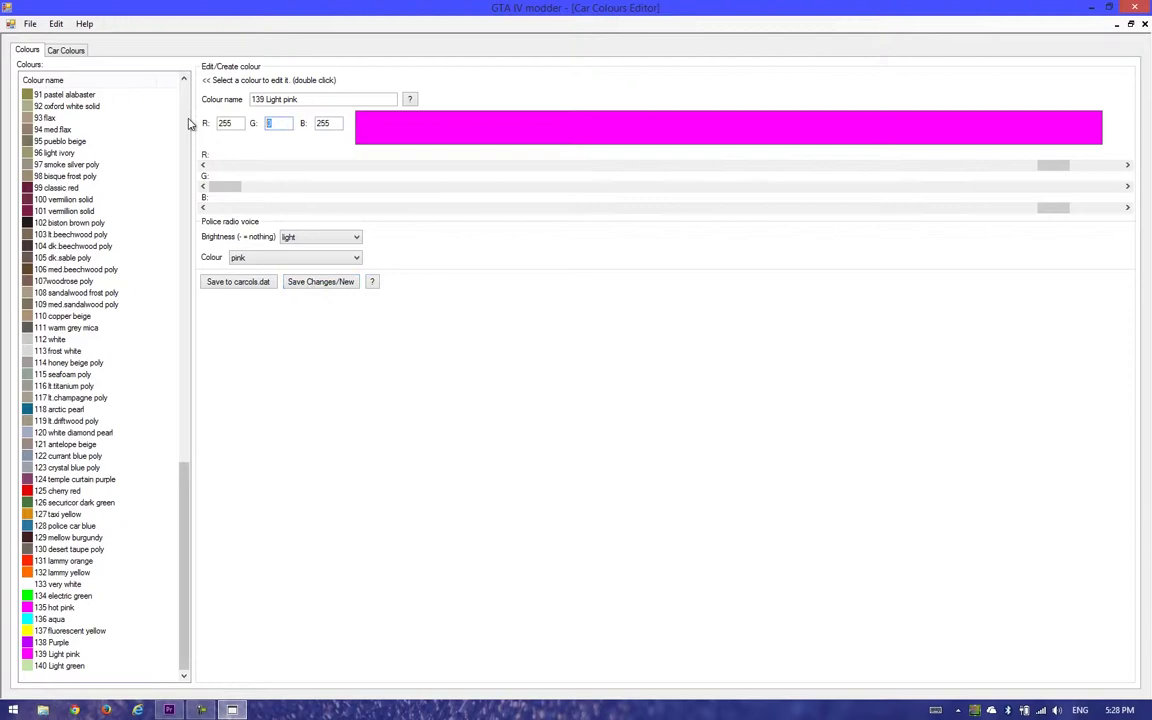
pyautogui.write('140')
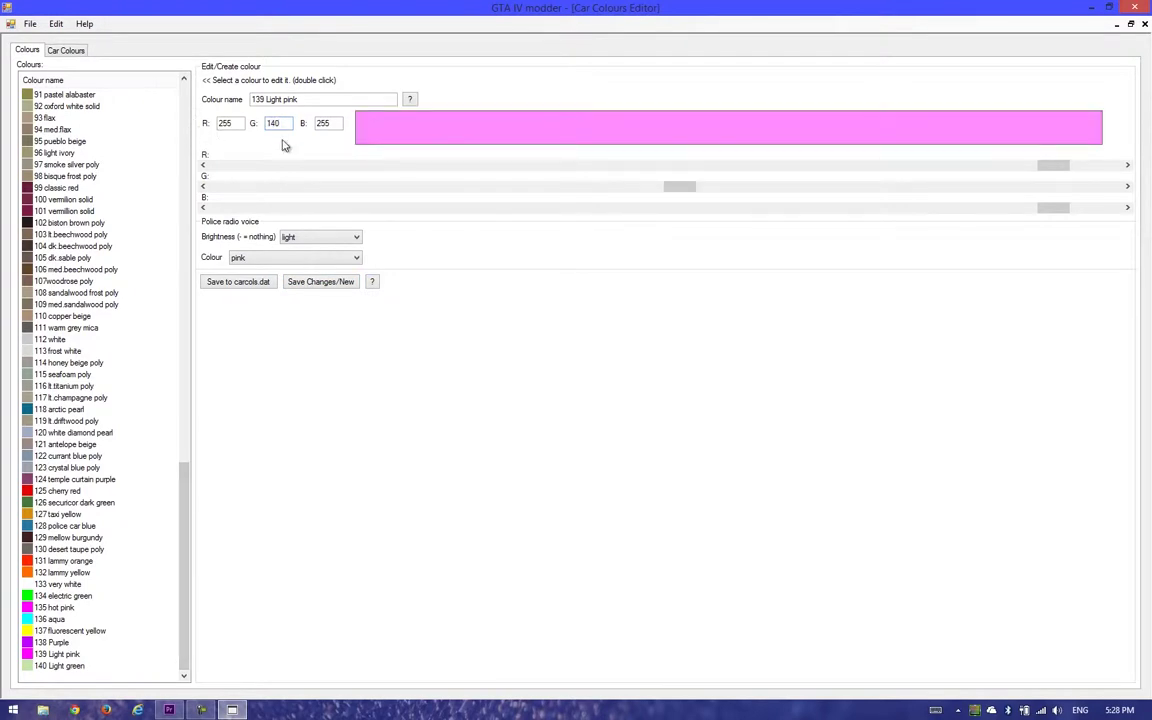
pyautogui.click(320, 282)
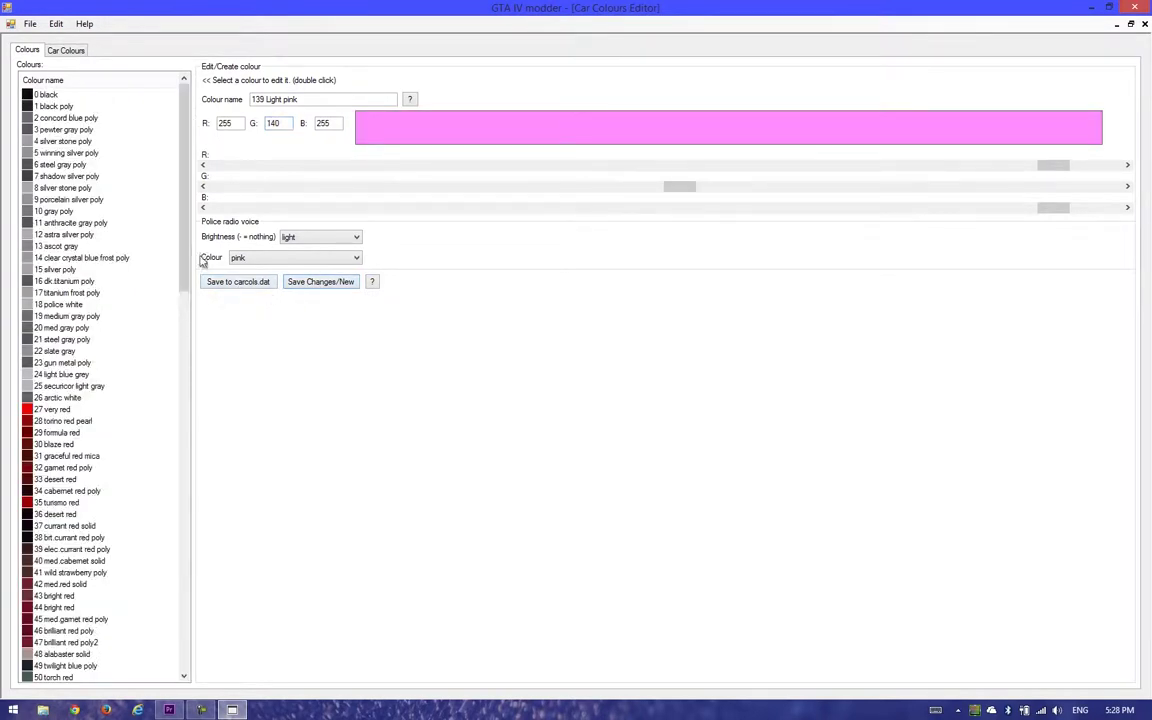
pyautogui.moveTo(184, 251); pyautogui.dragTo(184, 630)
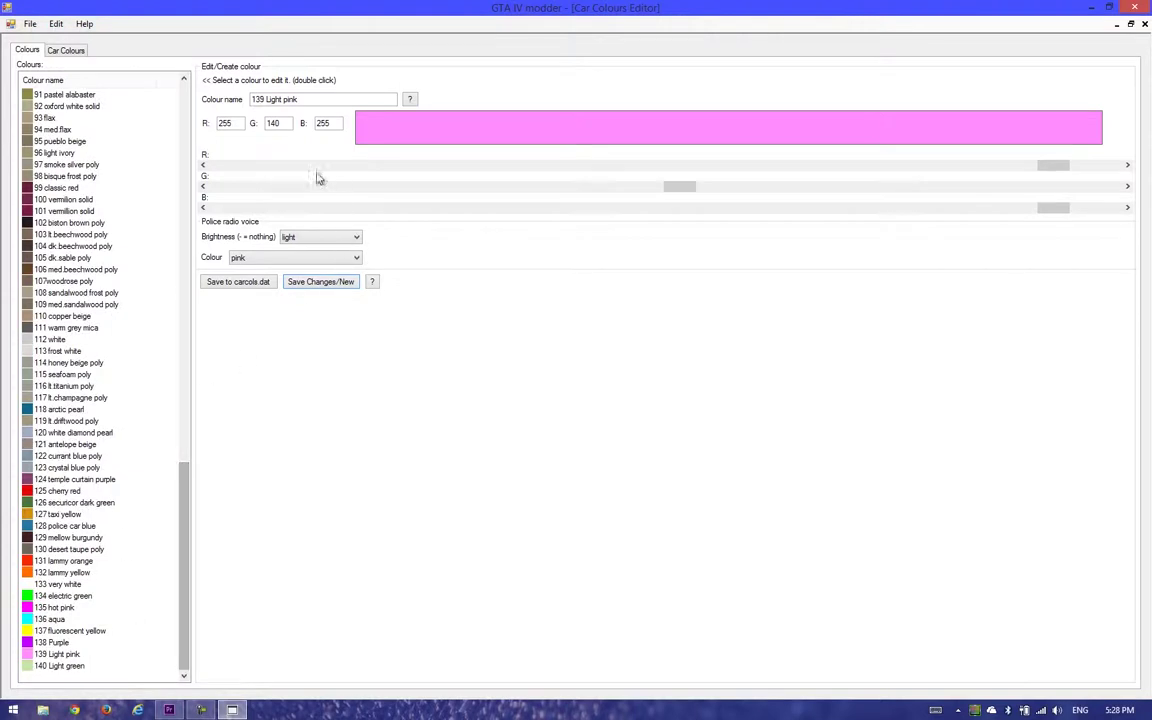
pyautogui.moveTo(298, 99); pyautogui.dragTo(251, 100)
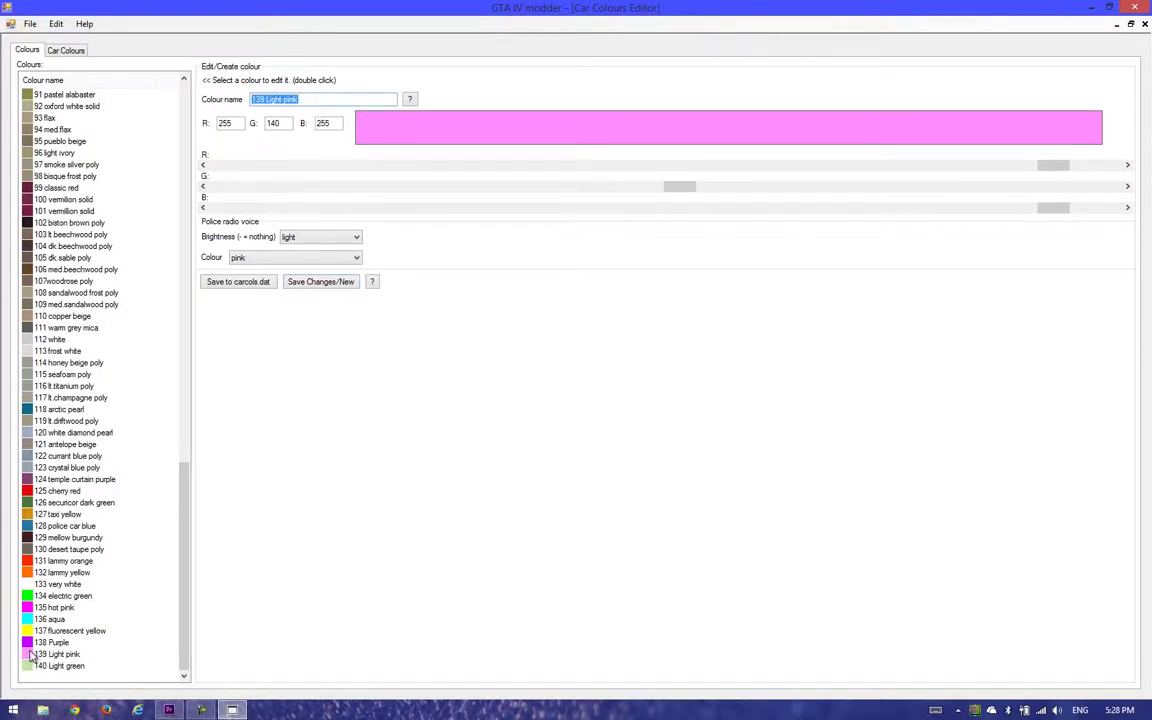
pyautogui.click(250, 285)
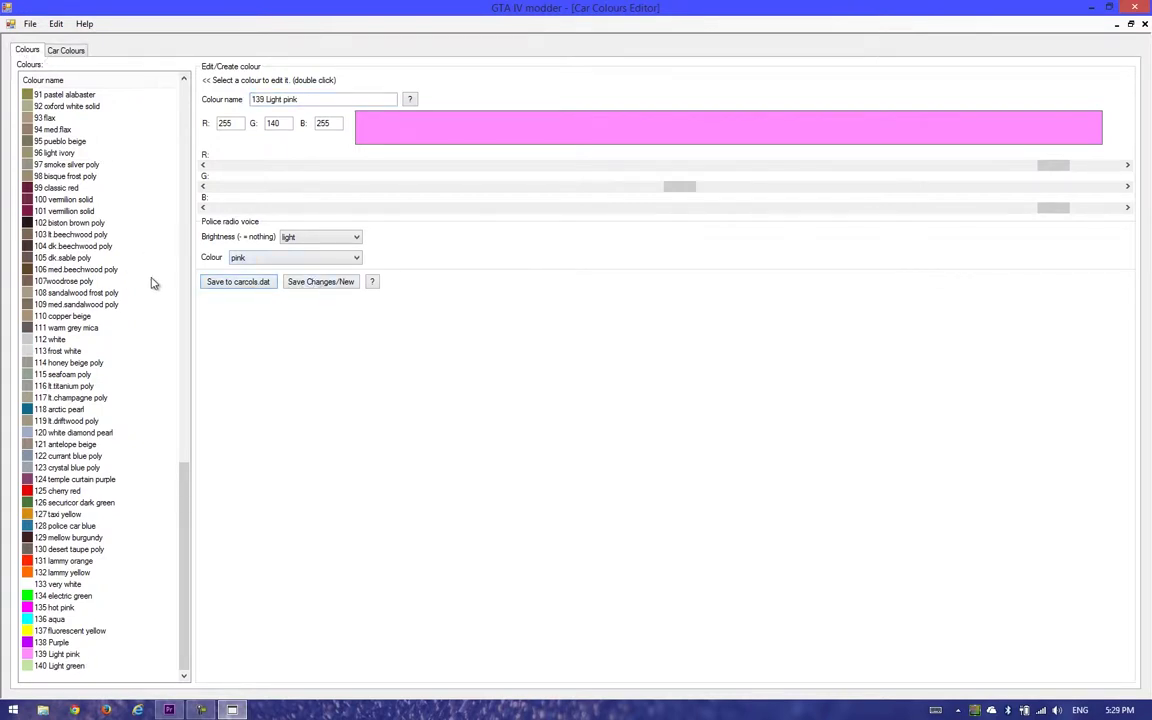
# Show the car colour sets of the admiral model and select the set 50,0,54.
pyautogui.click(71, 55)
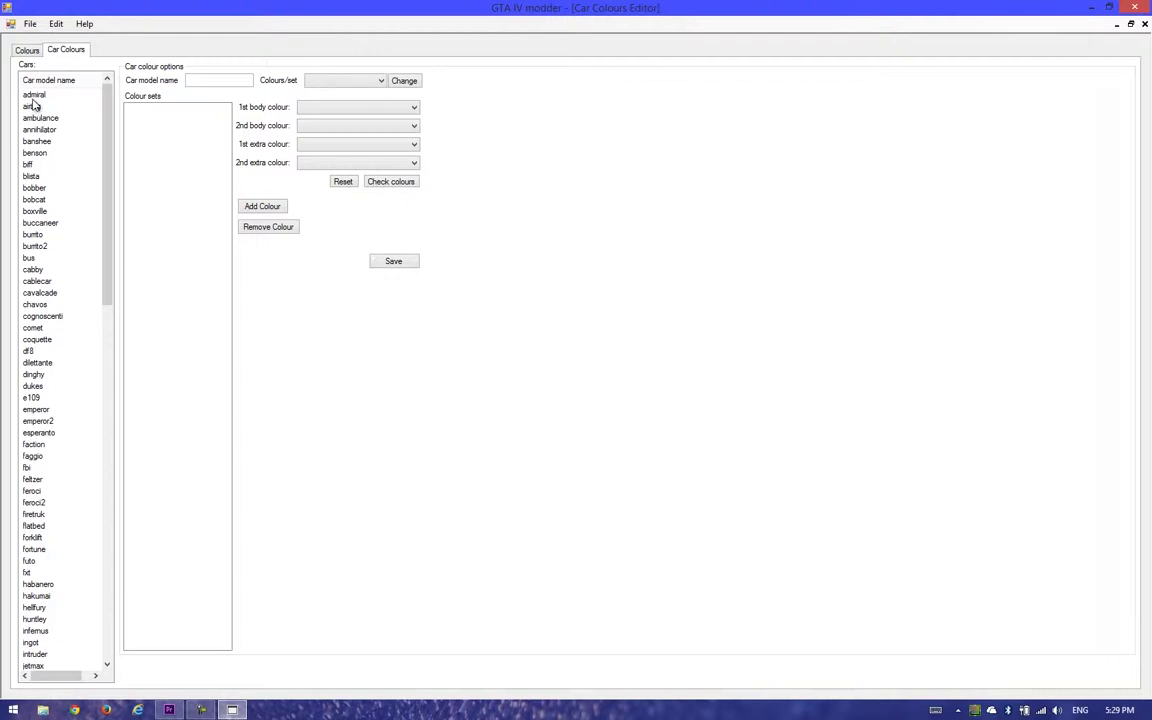
pyautogui.click(33, 95)
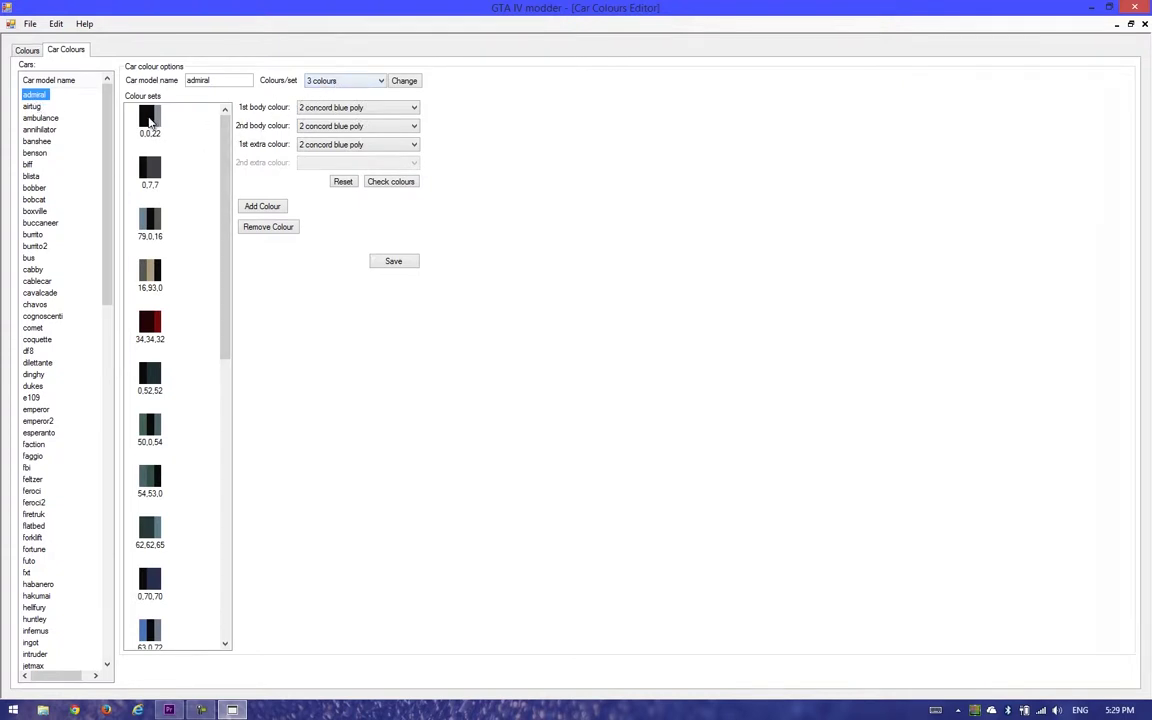
pyautogui.click(145, 438)
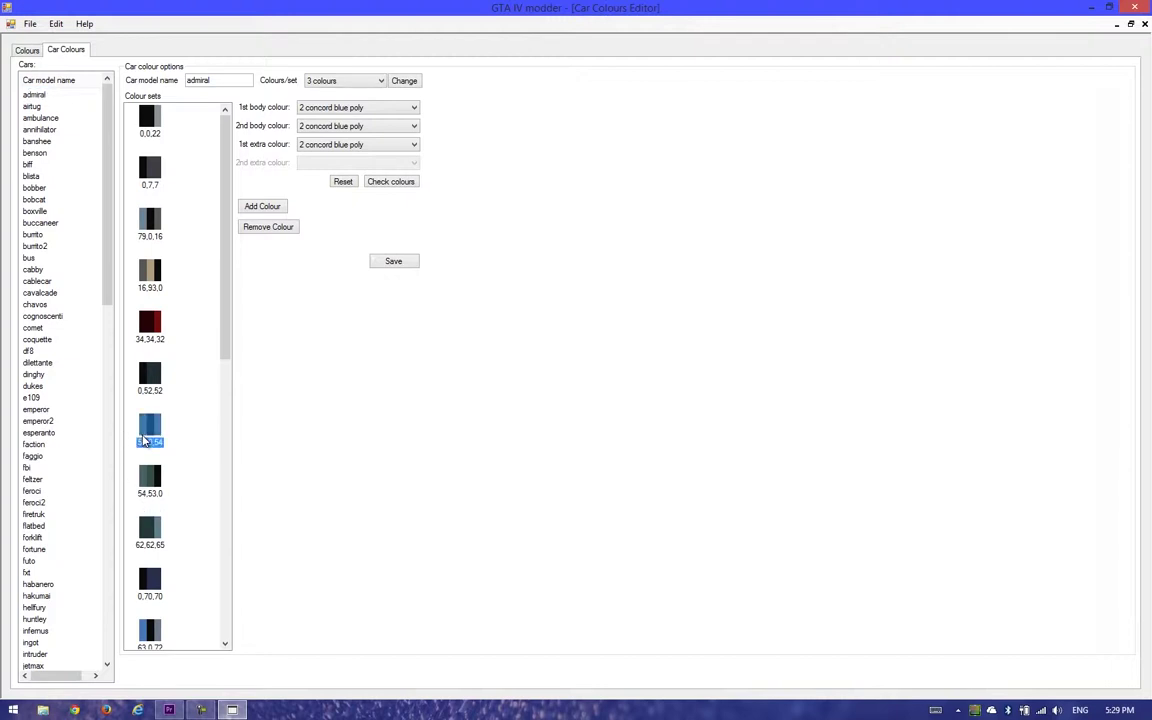
# Look through the admiral's colour sets and the colours available for the 1st extra and 2nd body colours.
pyautogui.click(185, 374)
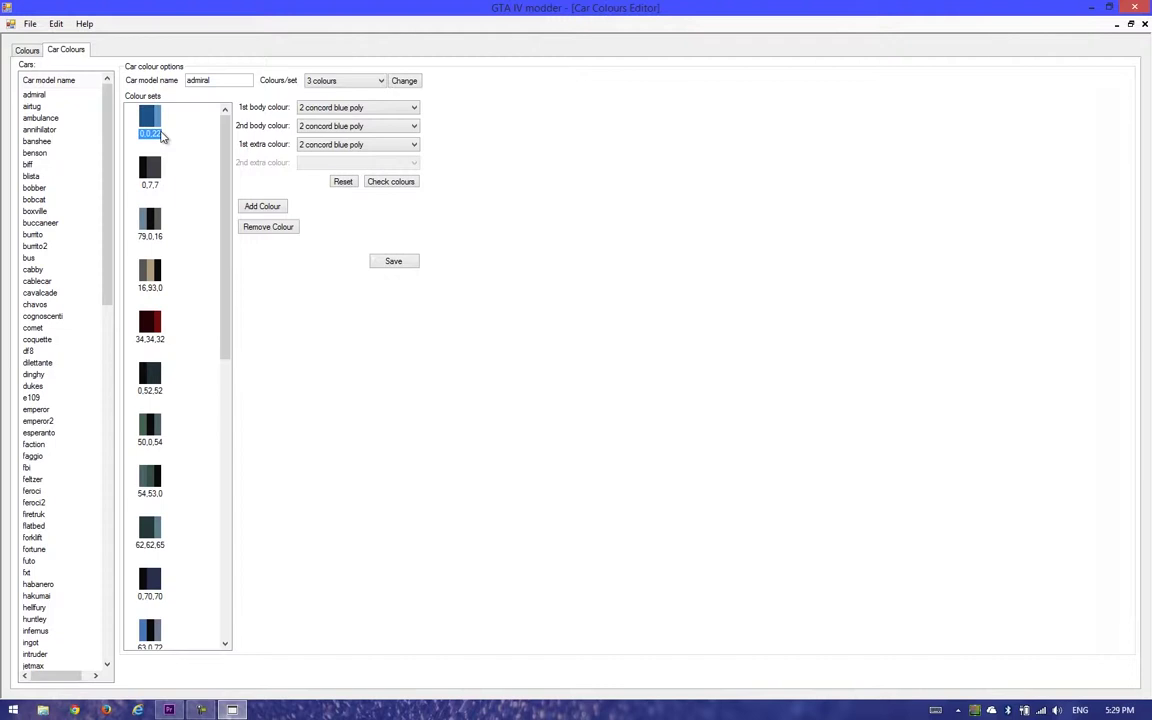
pyautogui.scroll(-5, 170, 168)
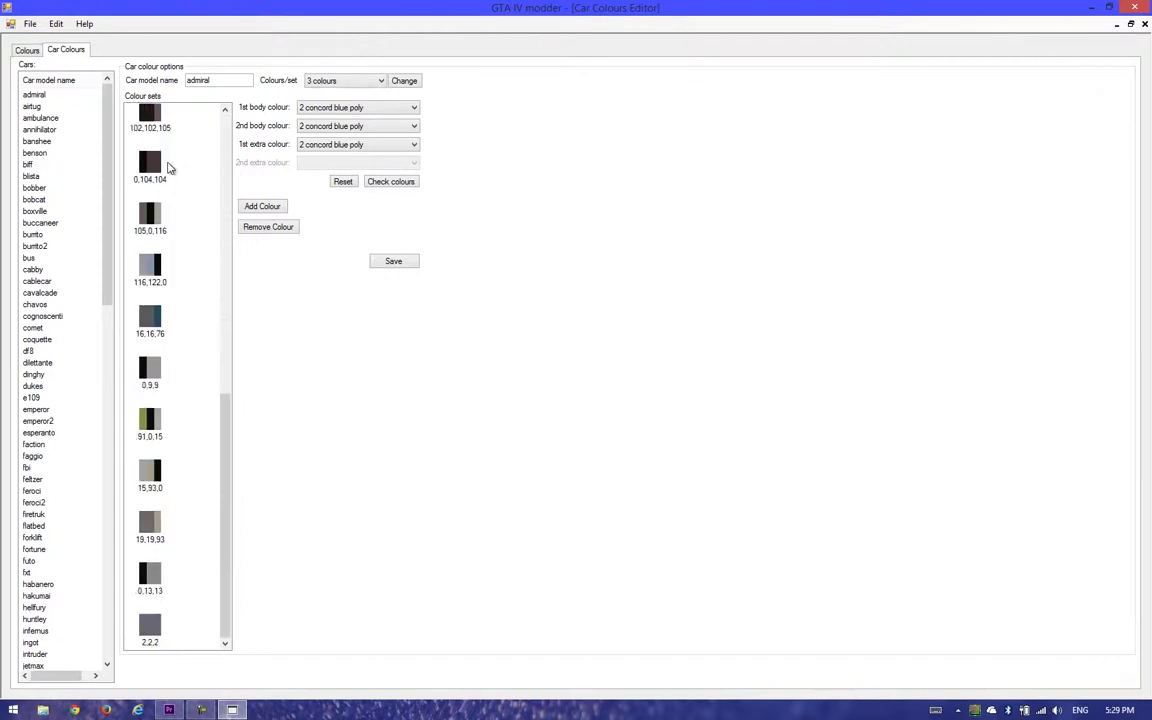
pyautogui.scroll(10, 168, 168)
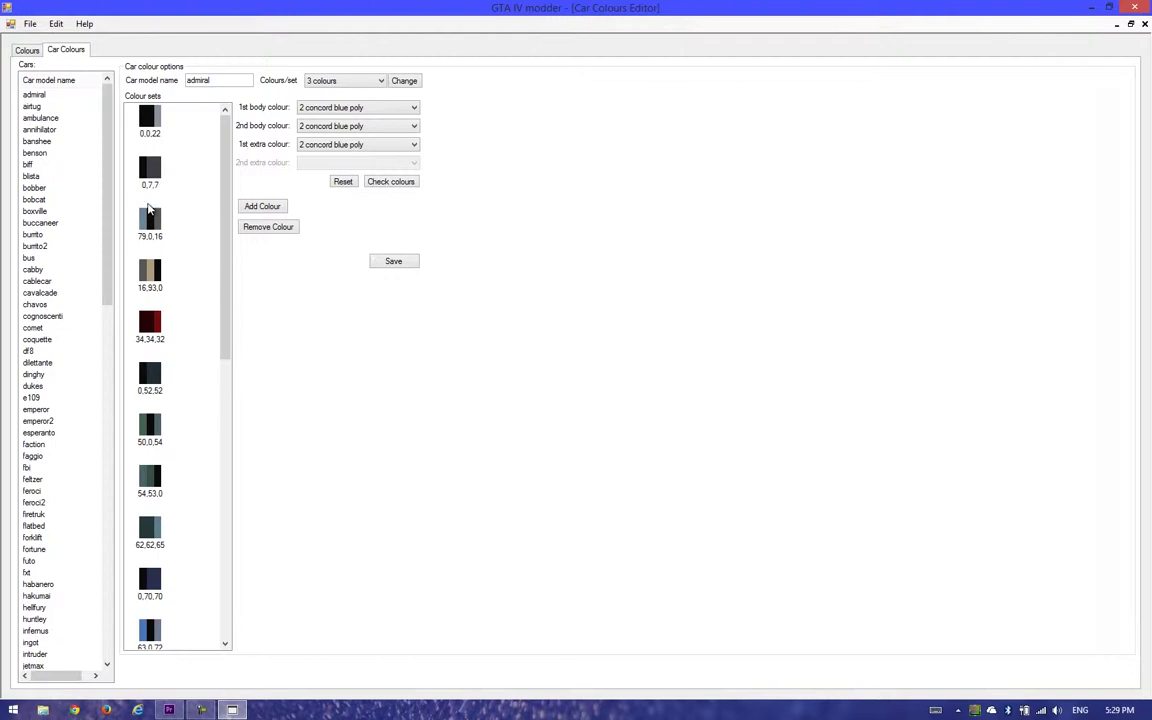
pyautogui.click(144, 132)
pyautogui.scroll(-10, 196, 141)
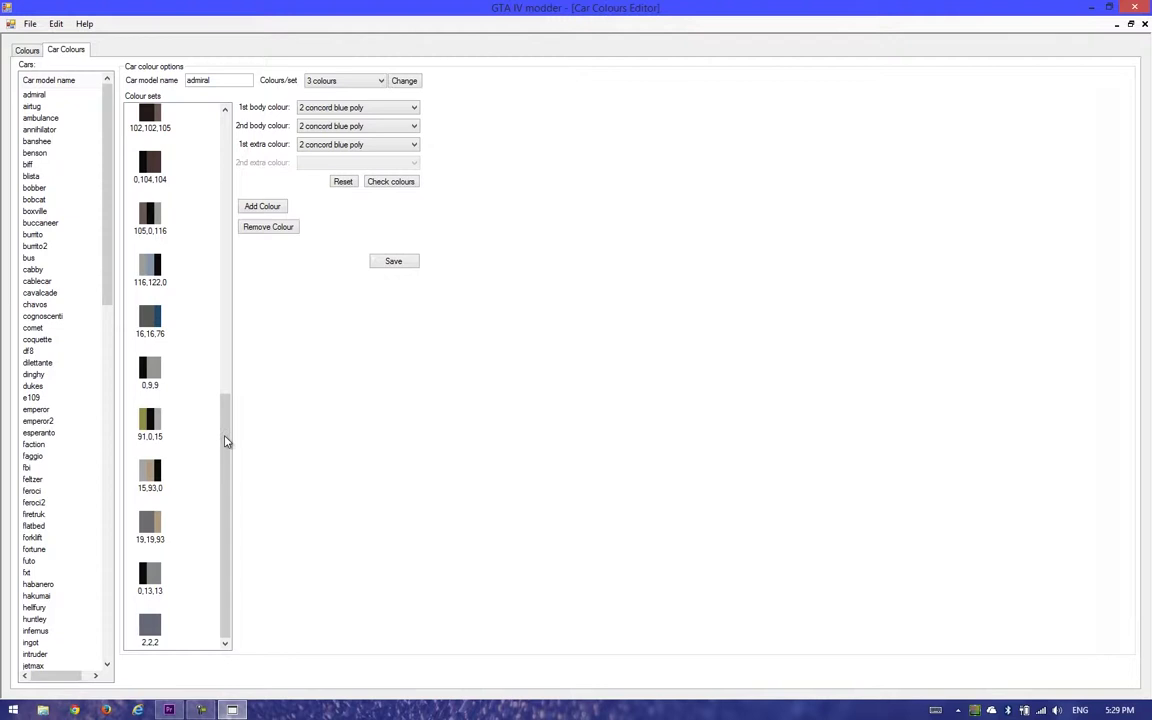
pyautogui.moveTo(226, 440); pyautogui.dragTo(228, 102)
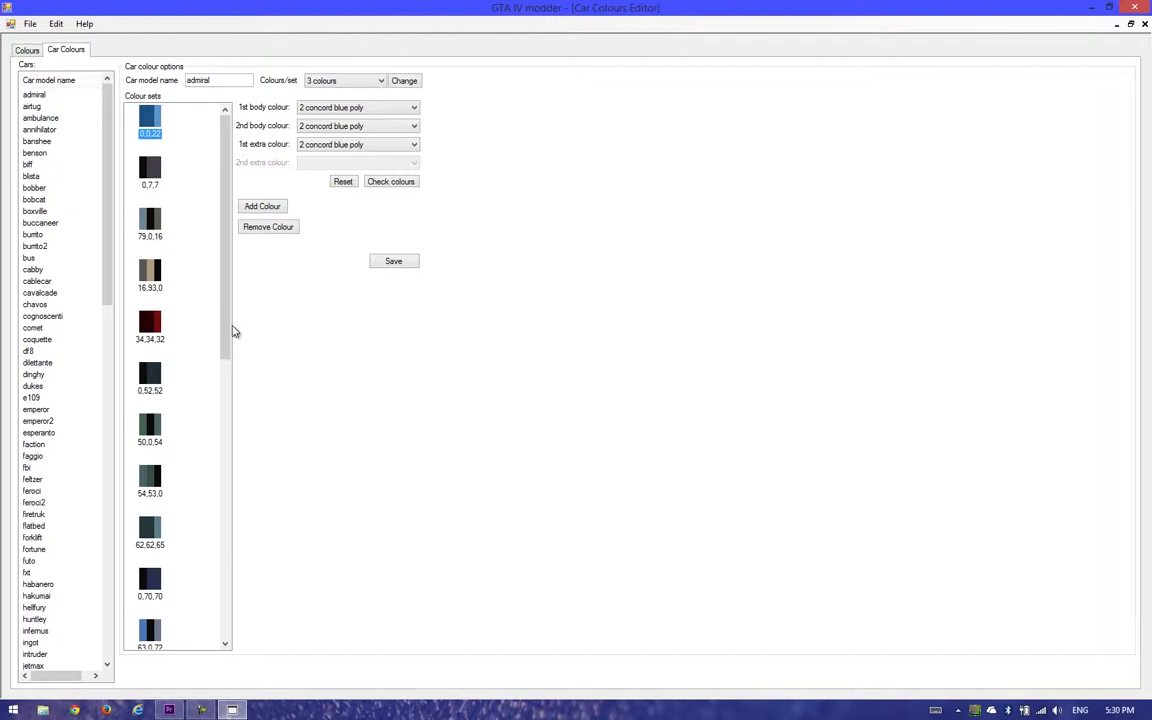
pyautogui.click(157, 272)
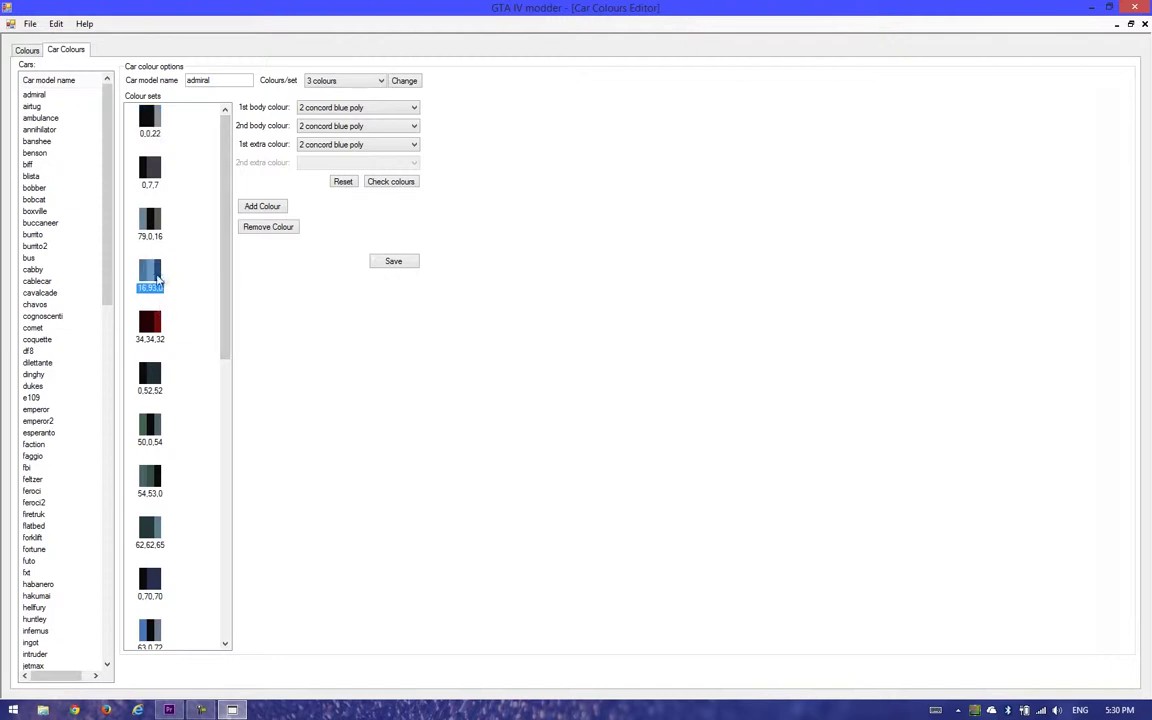
pyautogui.click(341, 146)
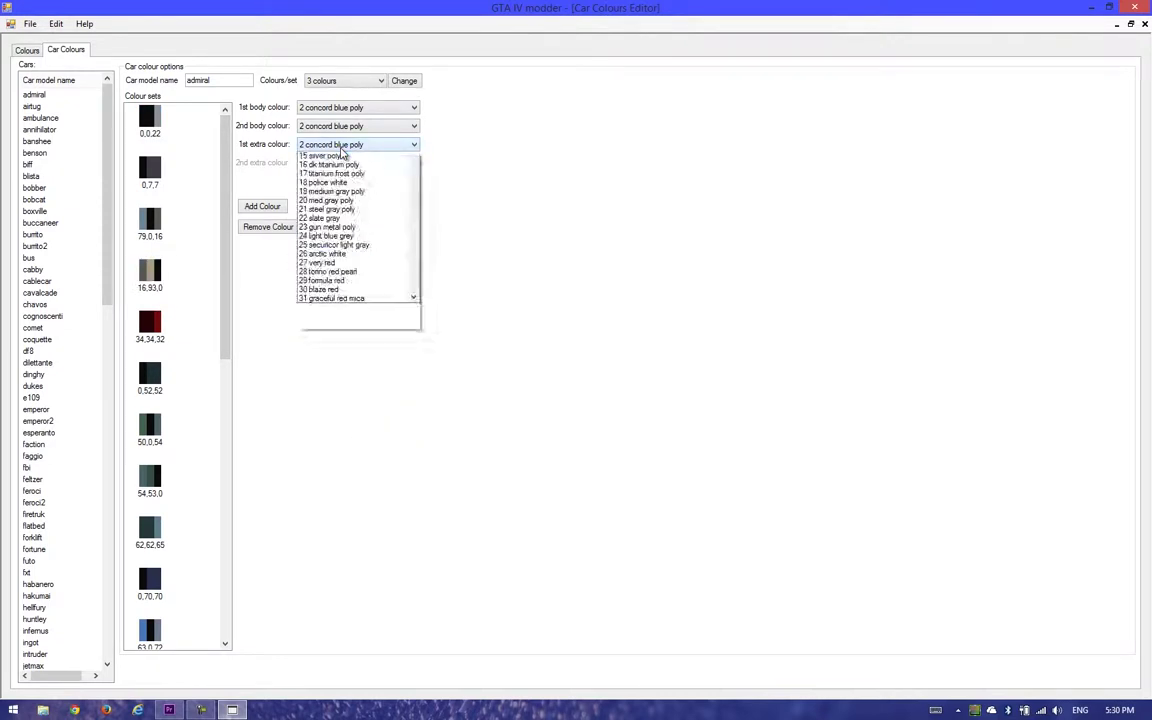
pyautogui.click(341, 146)
pyautogui.click(341, 127)
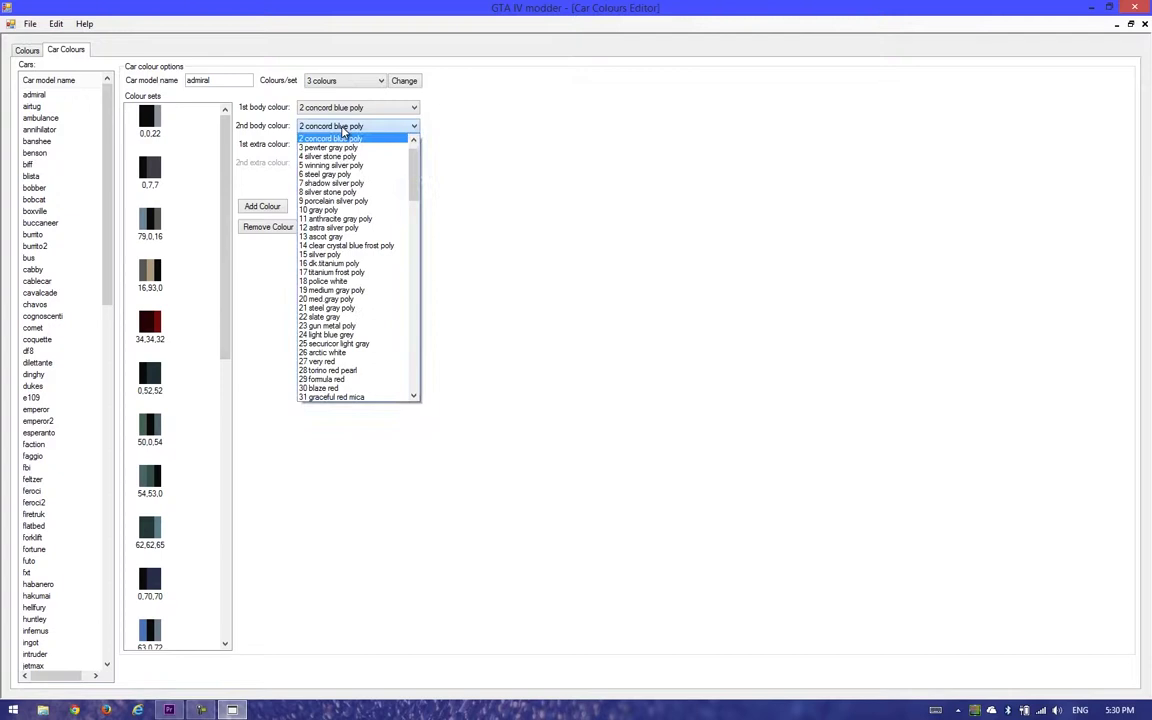
pyautogui.click(341, 129)
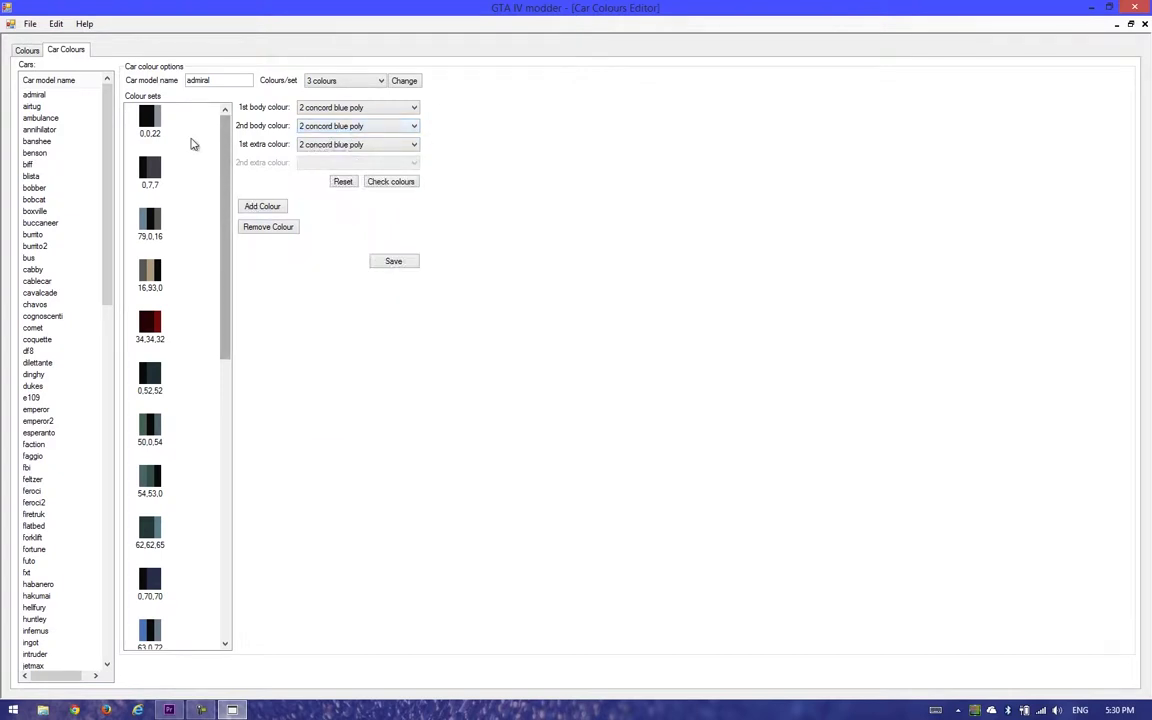
# Load the admiral's colour set 0,0,22 for editing and set its 1st body colour to 137 fluorescent yellow.
pyautogui.click(152, 120)
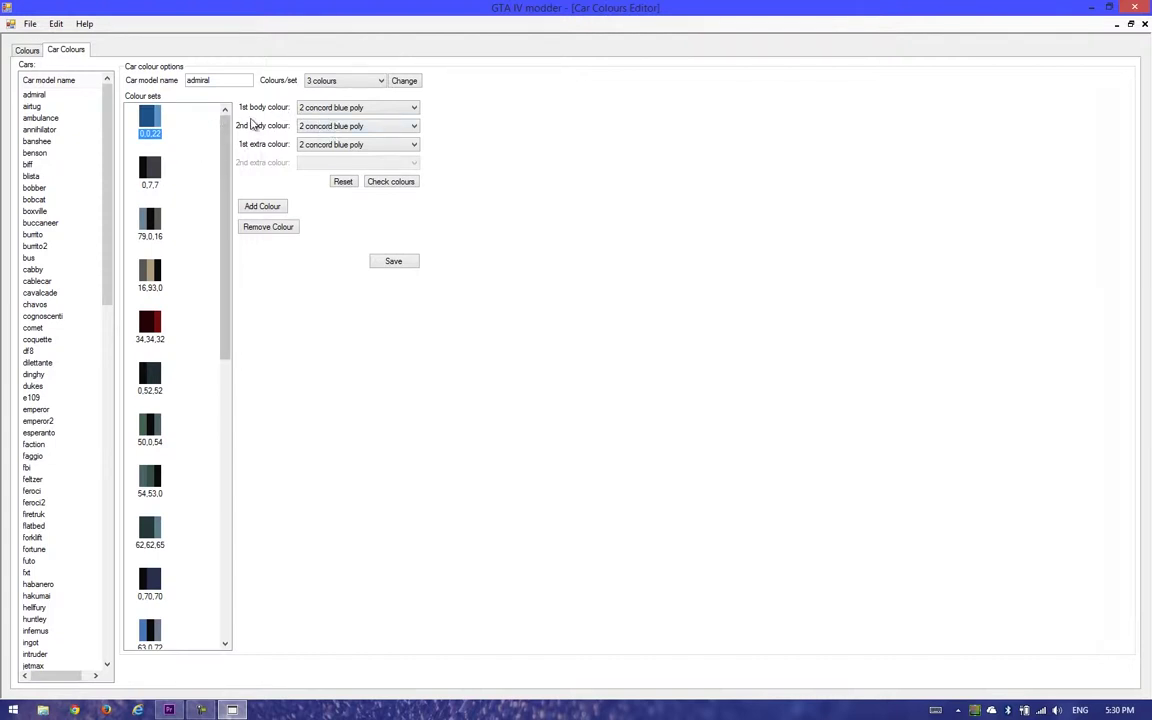
pyautogui.click(148, 120)
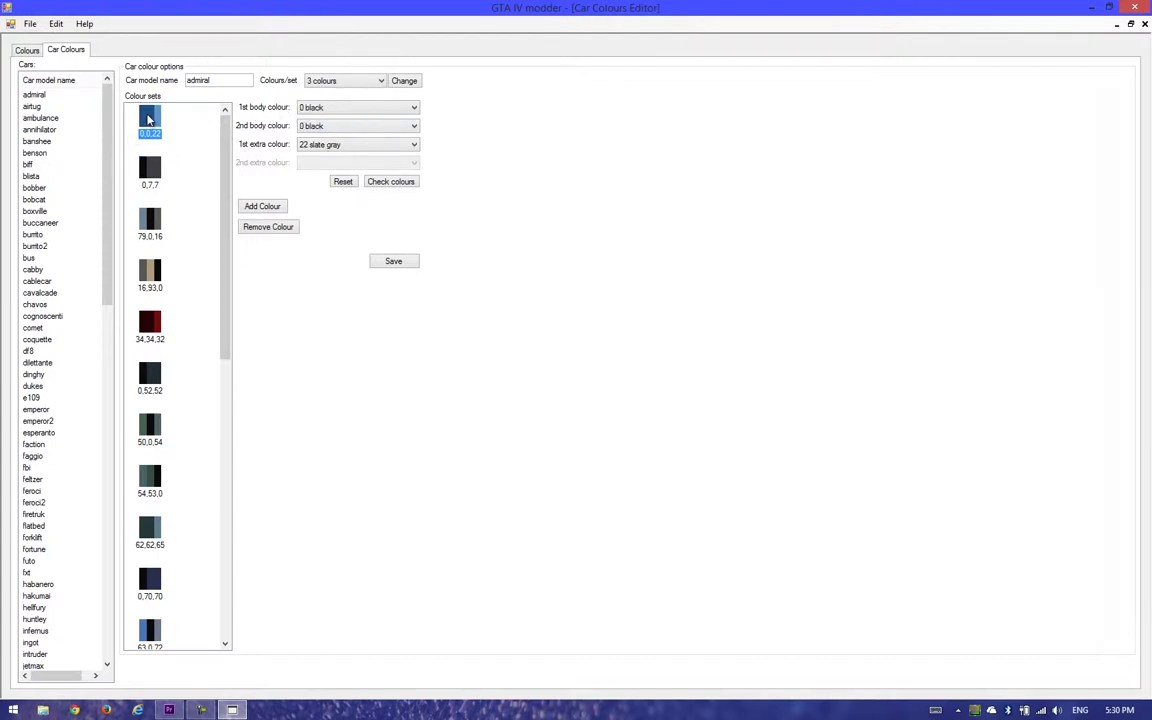
pyautogui.click(318, 110)
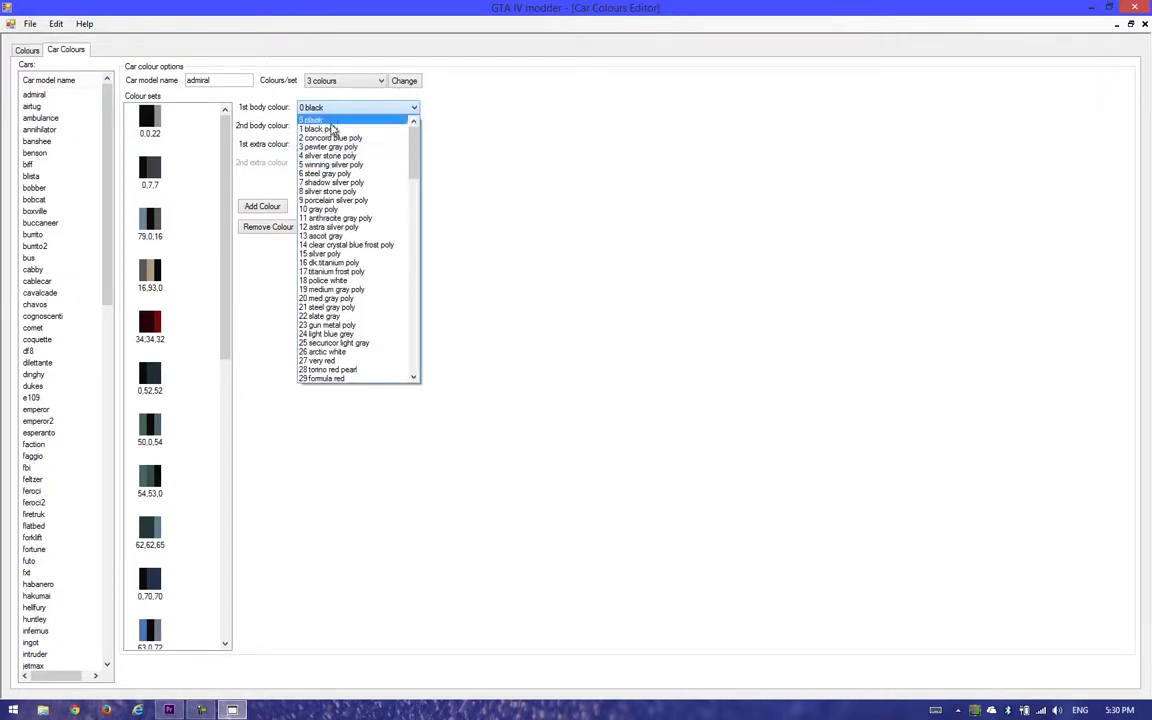
pyautogui.click(336, 119)
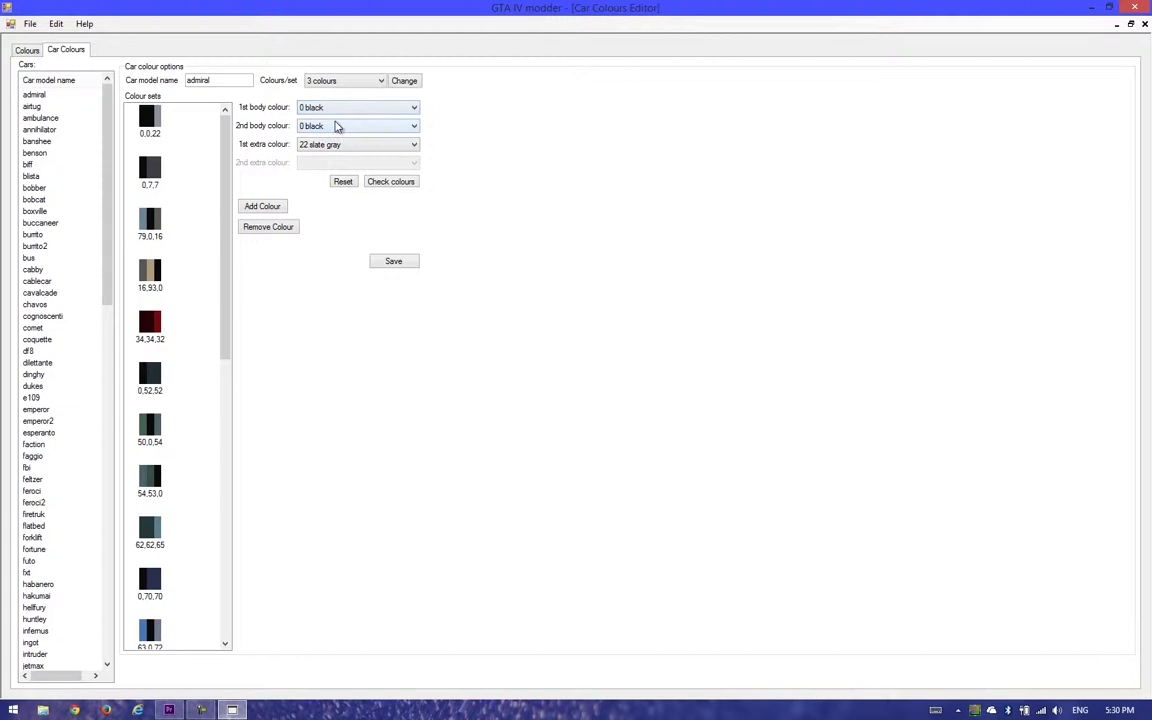
pyautogui.click(336, 111)
pyautogui.scroll(-17, 350, 290)
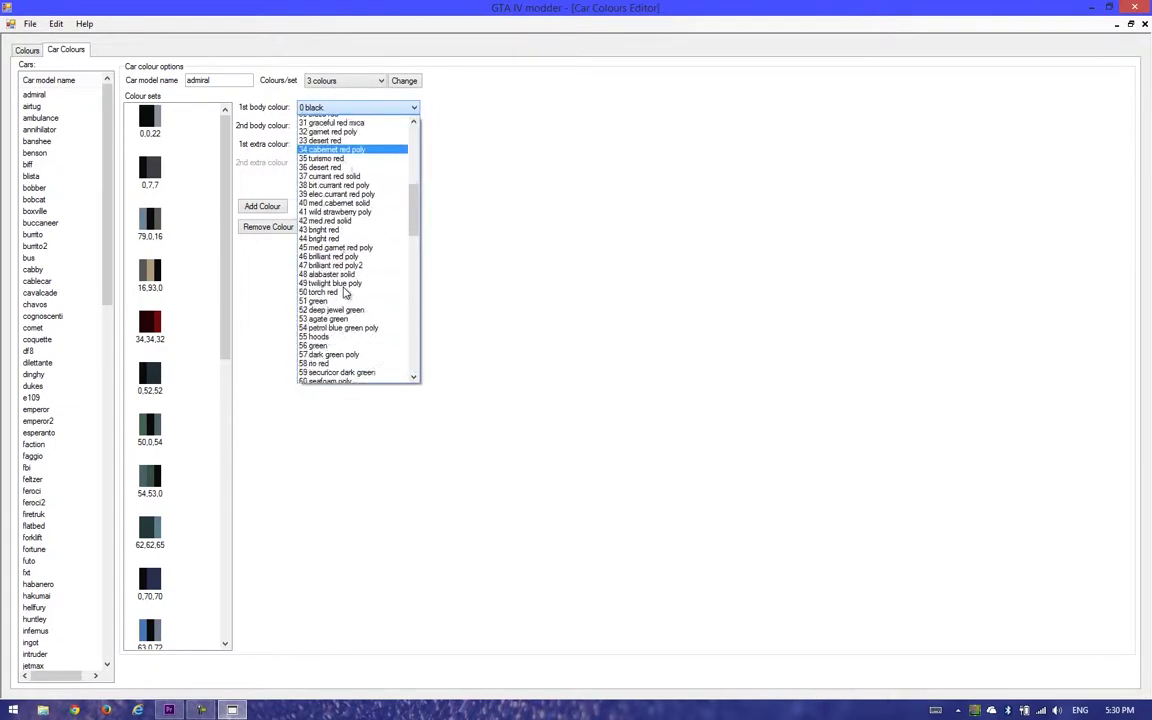
pyautogui.scroll(-18, 345, 292)
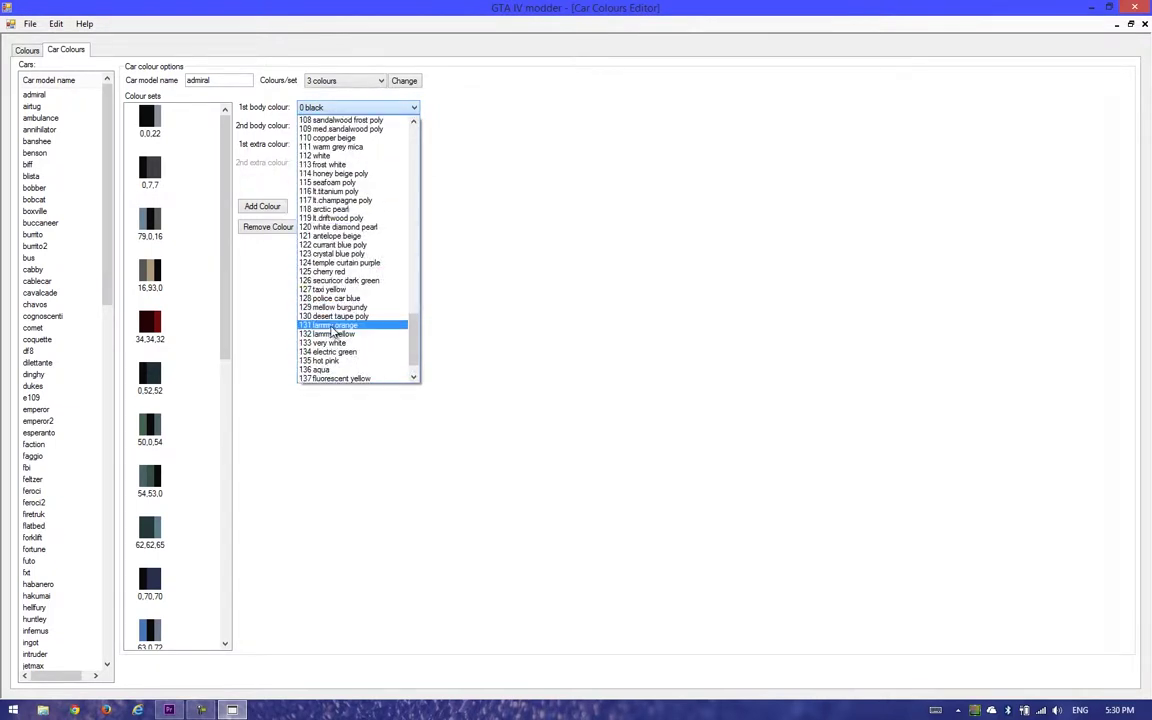
pyautogui.click(324, 380)
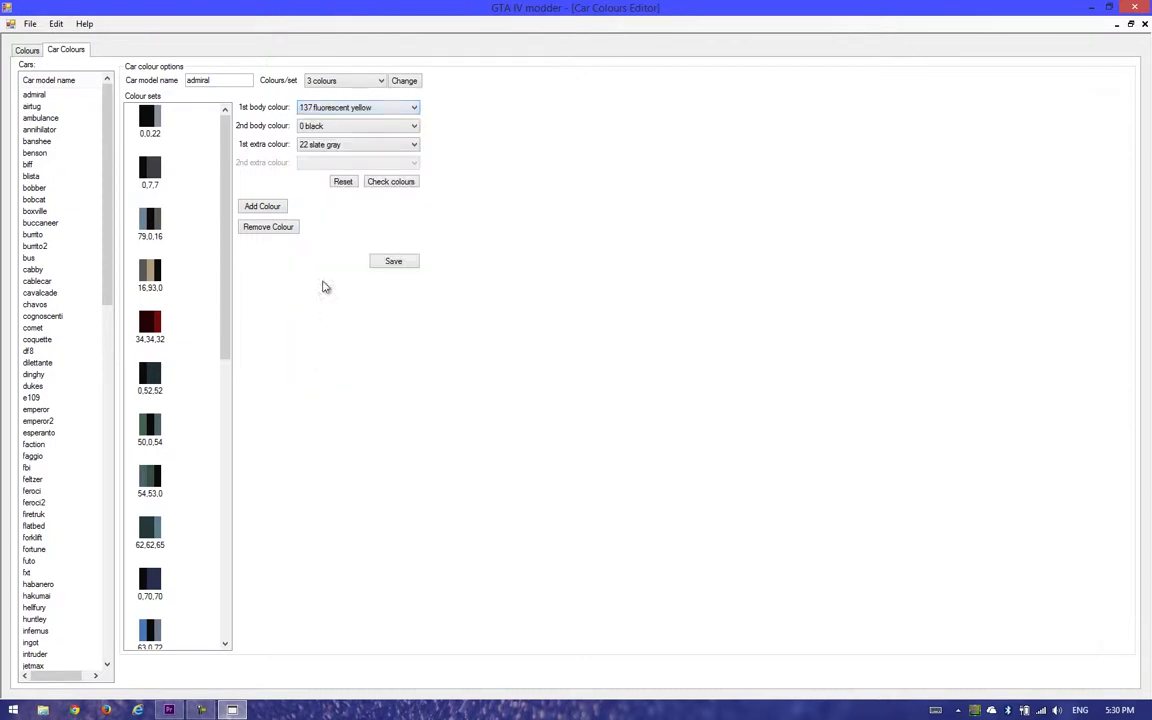
# Preview the colours of the edited admiral set, reset the preview and save the set.
pyautogui.click(391, 184)
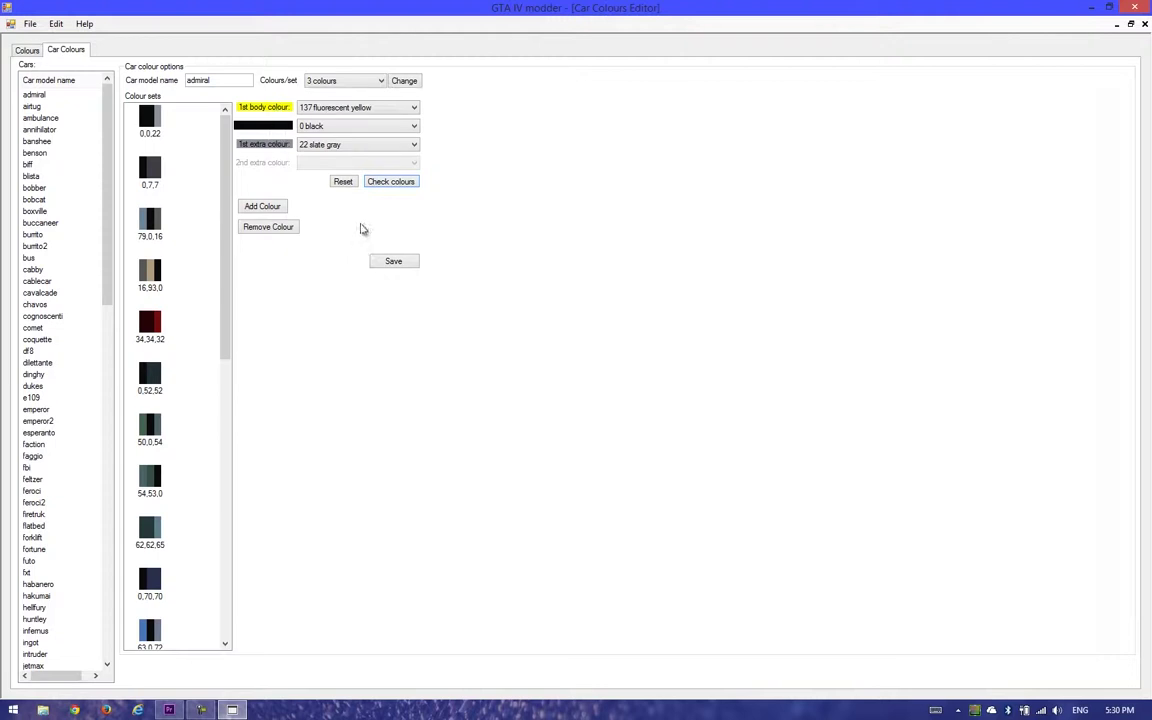
pyautogui.click(342, 181)
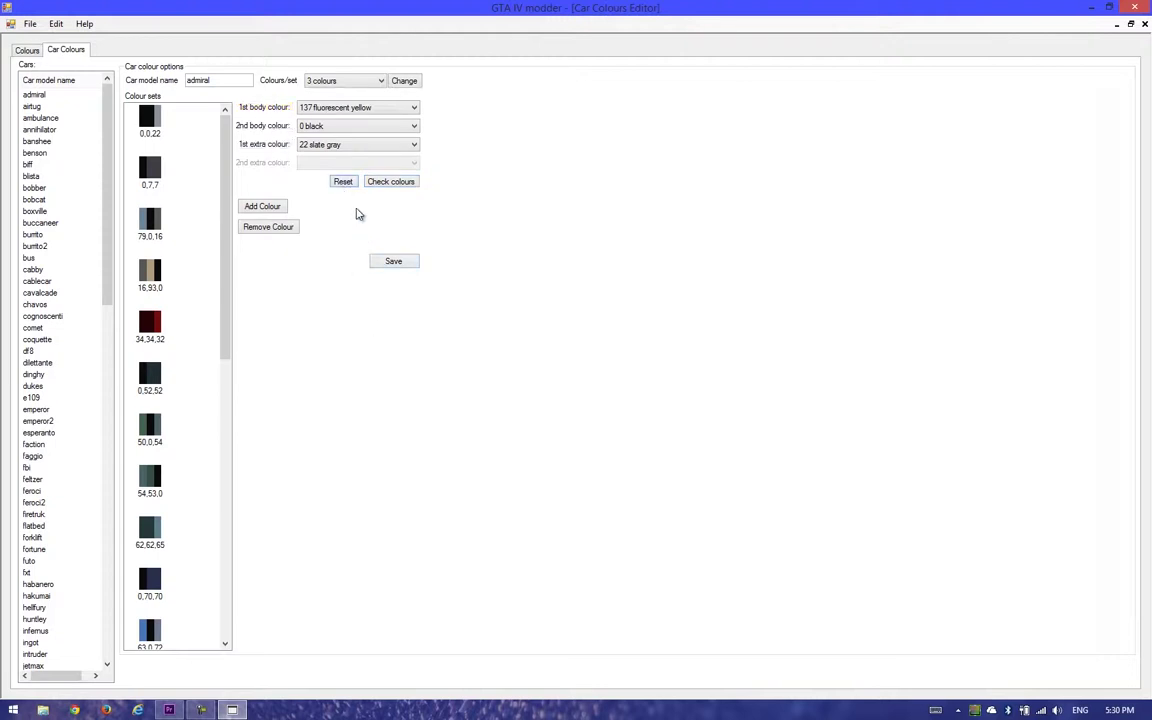
pyautogui.click(382, 264)
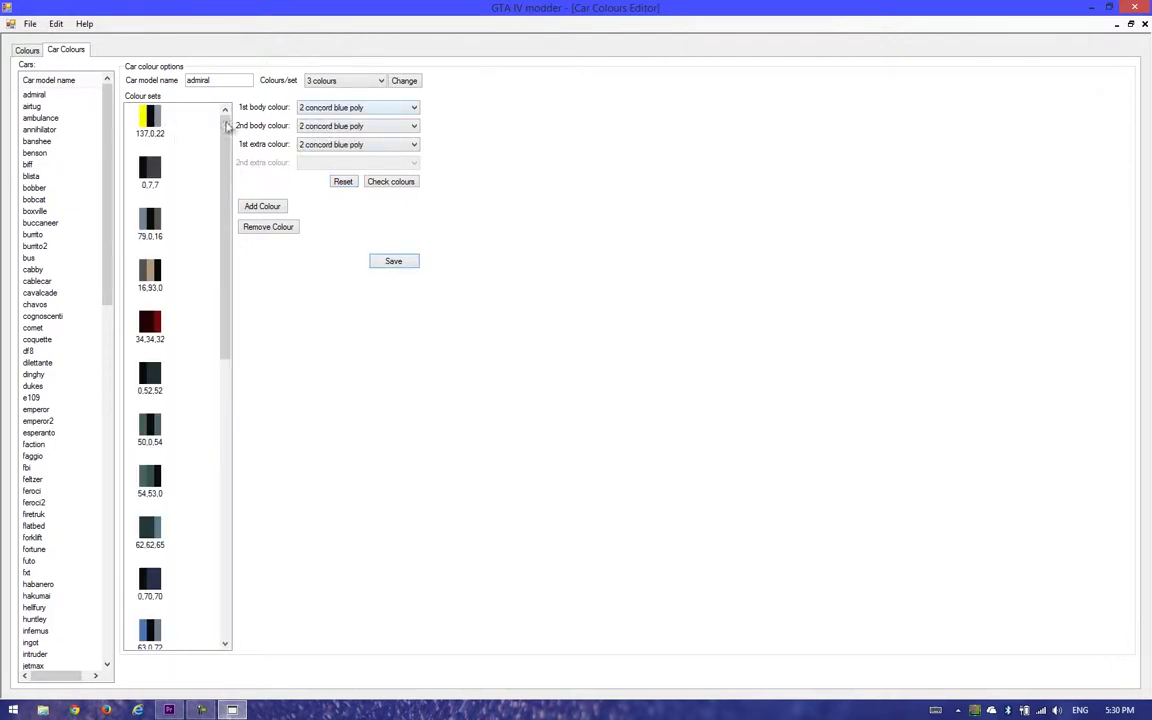
# Load the admiral's set 137,0,22 for editing and assign 51 green from the general colour list as its 1st body colour.
pyautogui.click(155, 125)
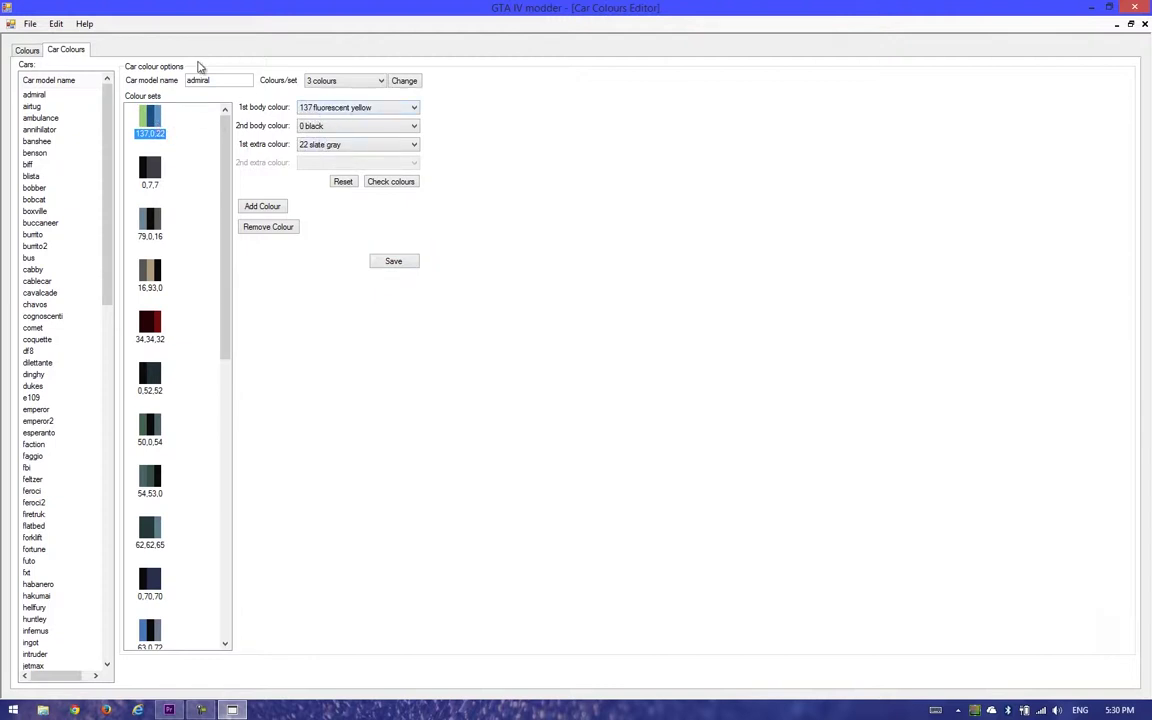
pyautogui.click(27, 50)
pyautogui.moveTo(186, 548); pyautogui.dragTo(193, 304)
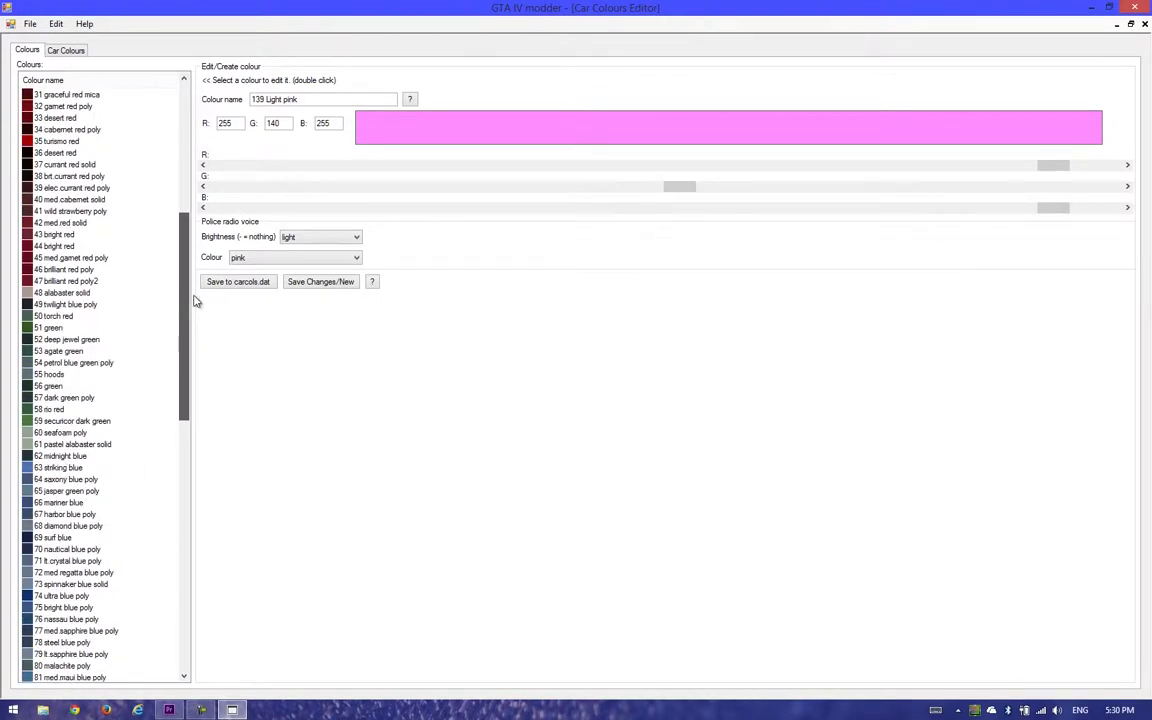
pyautogui.click(62, 50)
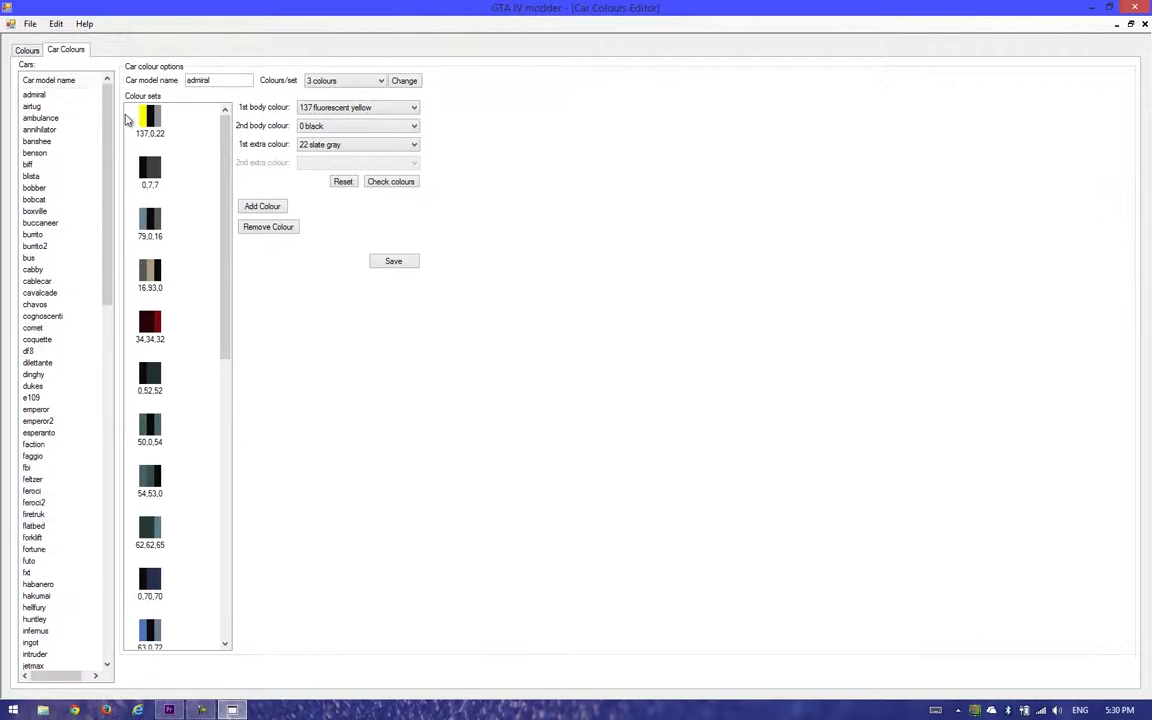
pyautogui.click(150, 118)
pyautogui.click(27, 50)
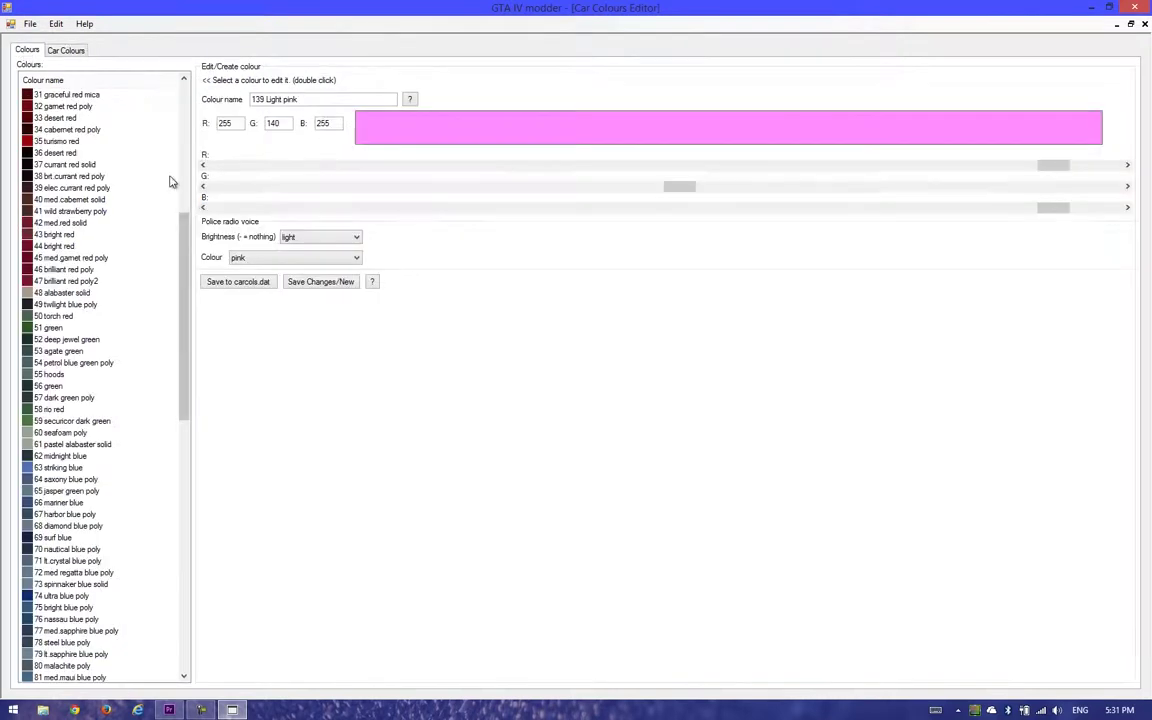
pyautogui.rightClick(68, 329)
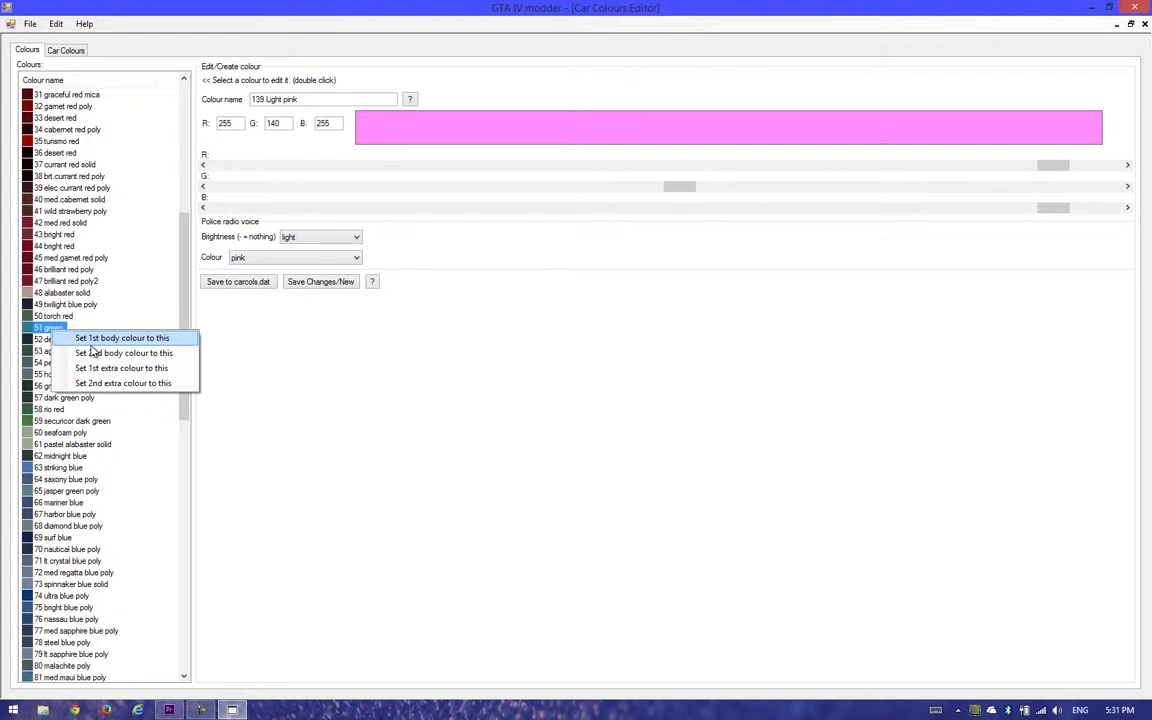
pyautogui.click(91, 340)
# From the general colour list, assign 89 taxi yellow as the 2nd body colour and 134 electric green as the 1st extra colour.
pyautogui.moveTo(184, 365); pyautogui.dragTo(172, 507)
pyautogui.rightClick(86, 399)
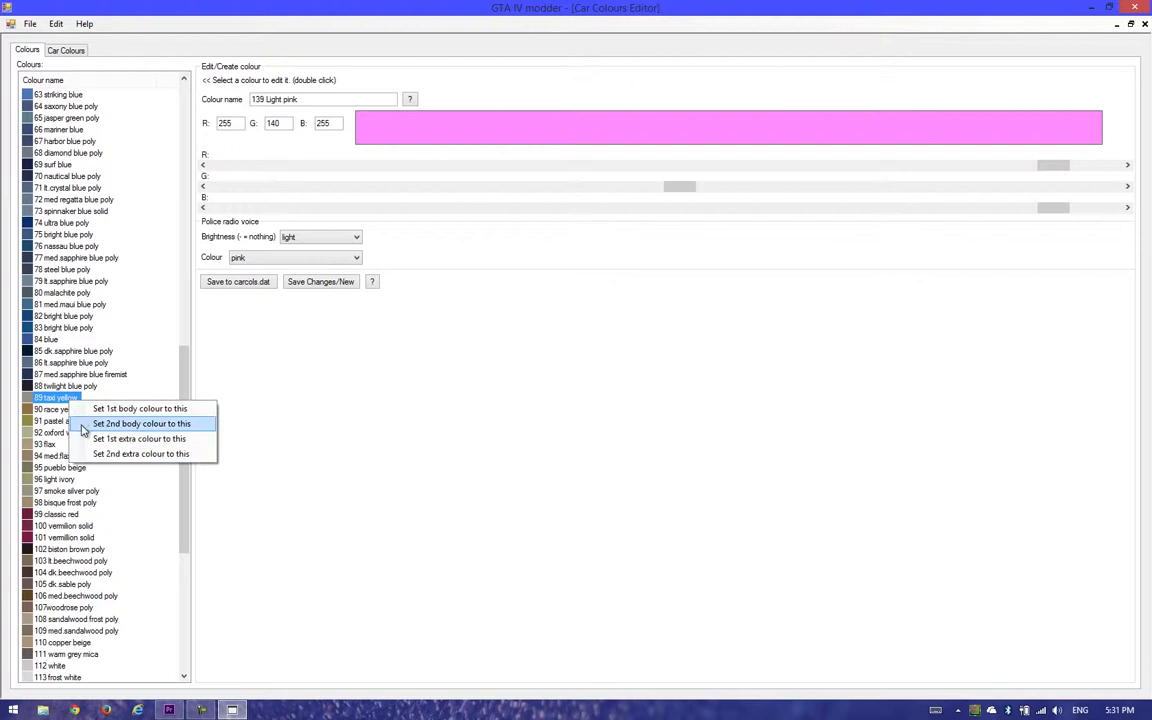
pyautogui.click(84, 424)
pyautogui.moveTo(184, 527); pyautogui.dragTo(170, 658)
pyautogui.click(58, 596)
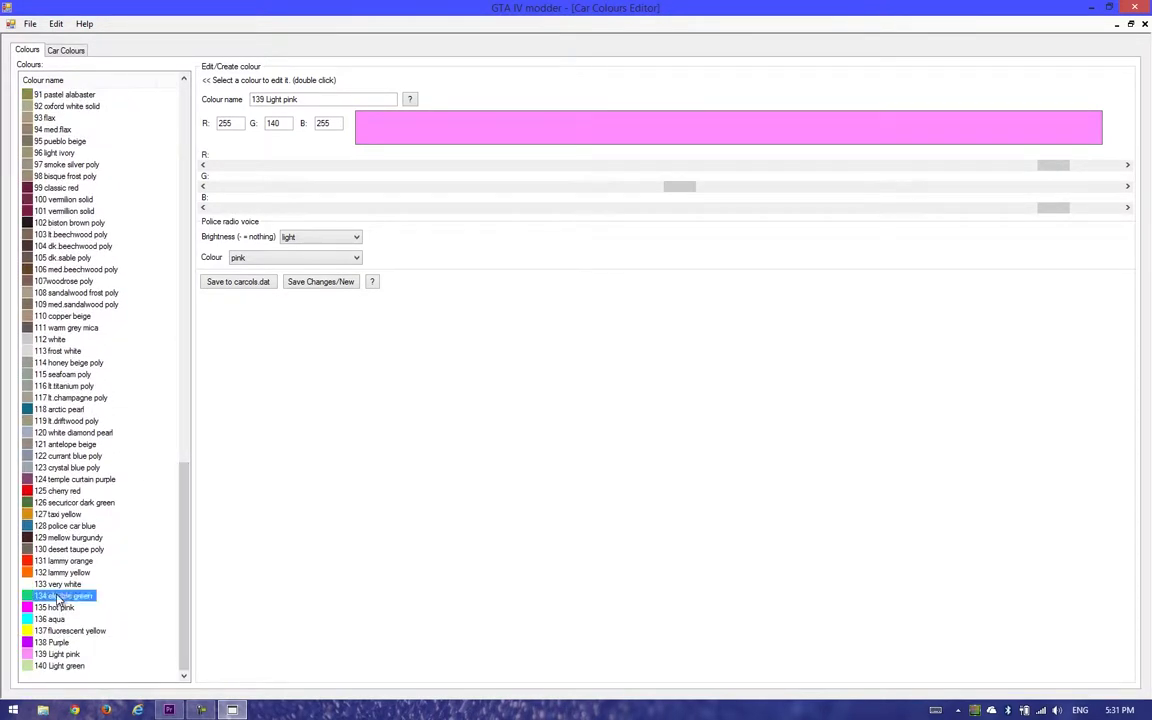
pyautogui.rightClick(58, 596)
pyautogui.click(116, 633)
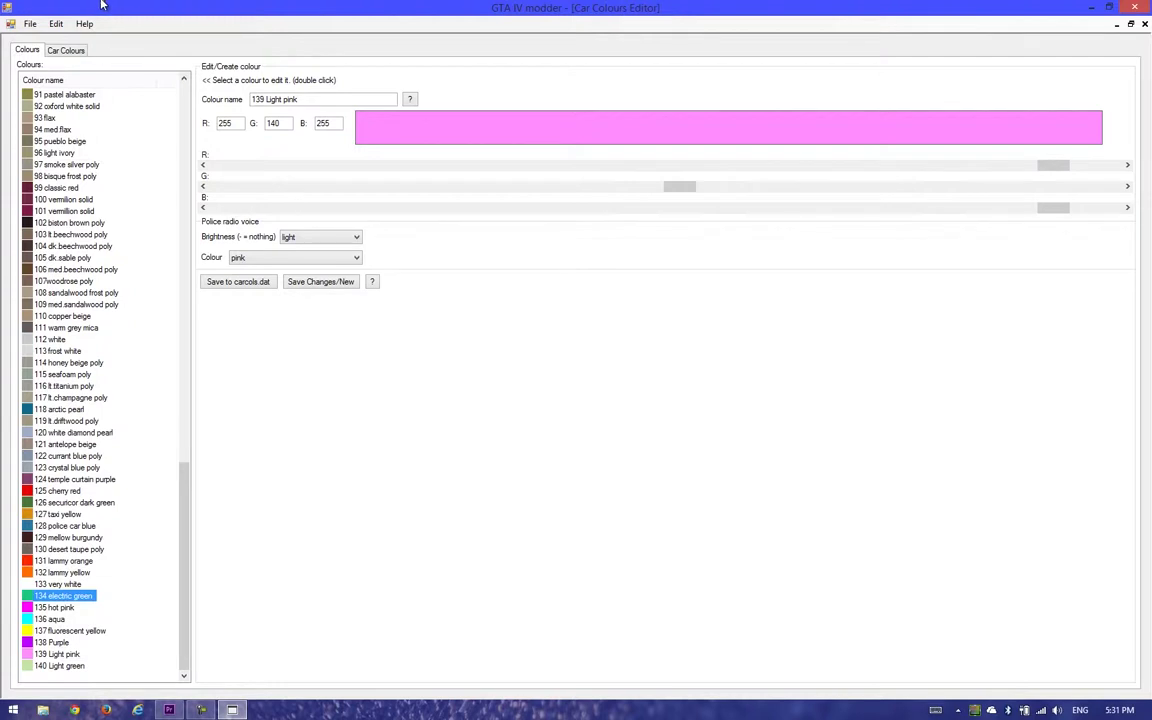
# Preview the three colours assigned to the admiral's set, reset the preview and save the set.
pyautogui.click(66, 50)
pyautogui.click(386, 185)
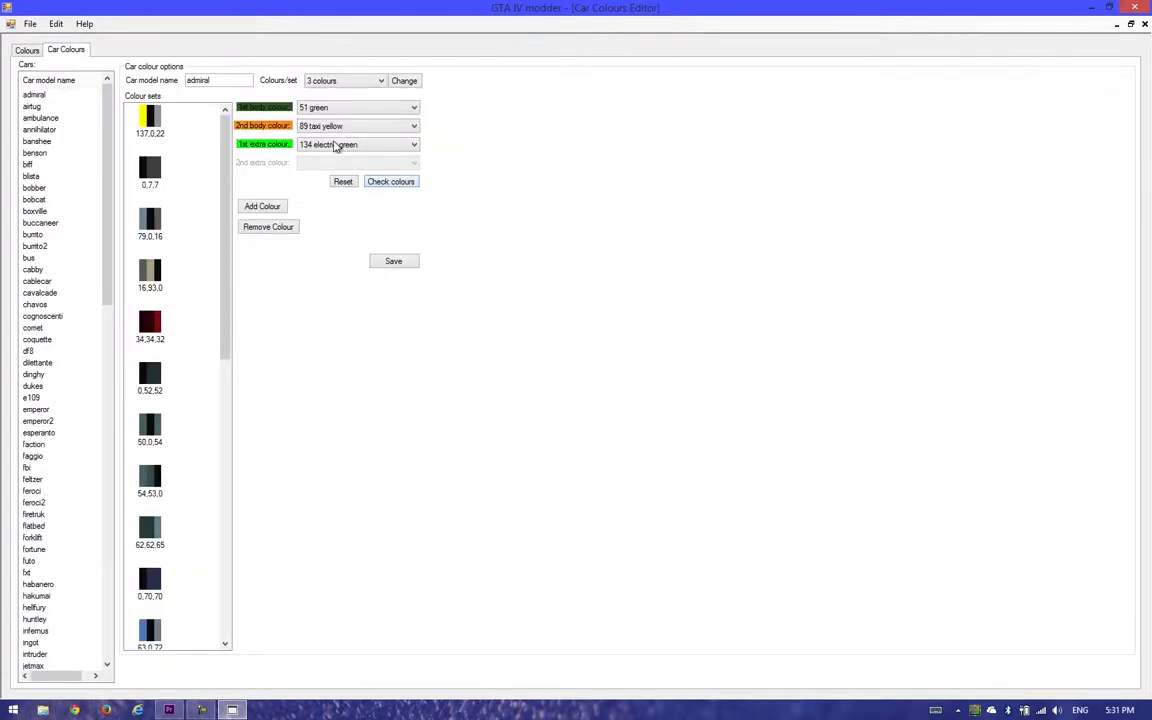
pyautogui.click(342, 181)
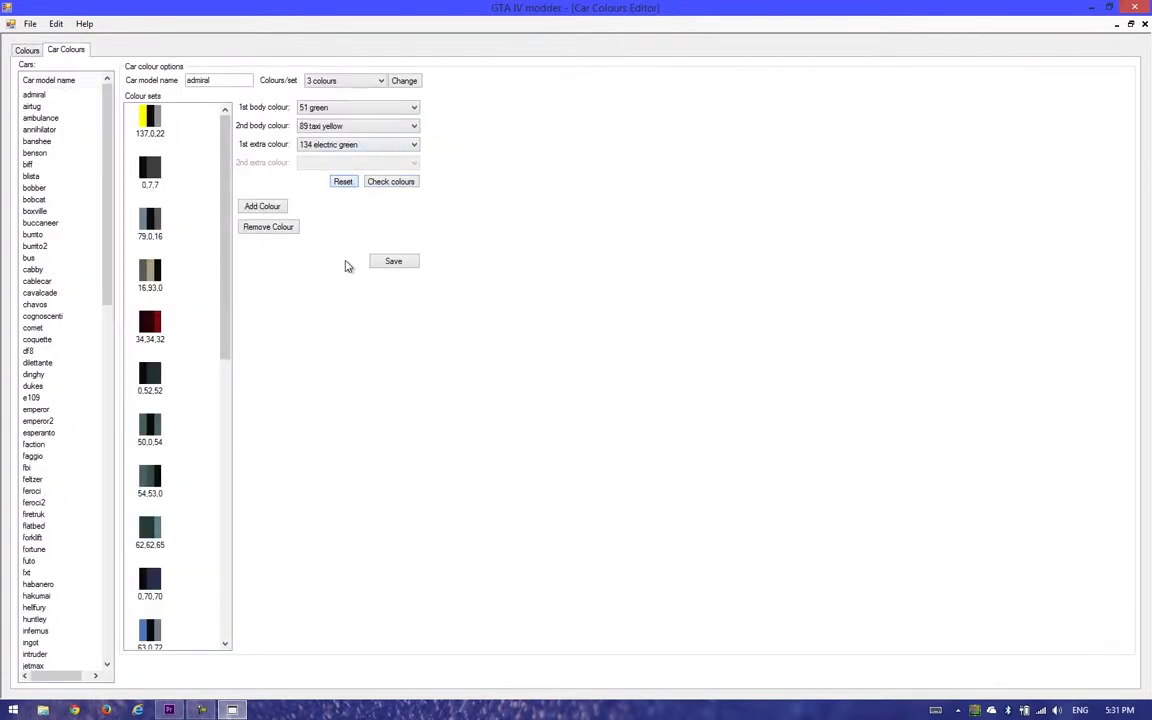
pyautogui.click(374, 266)
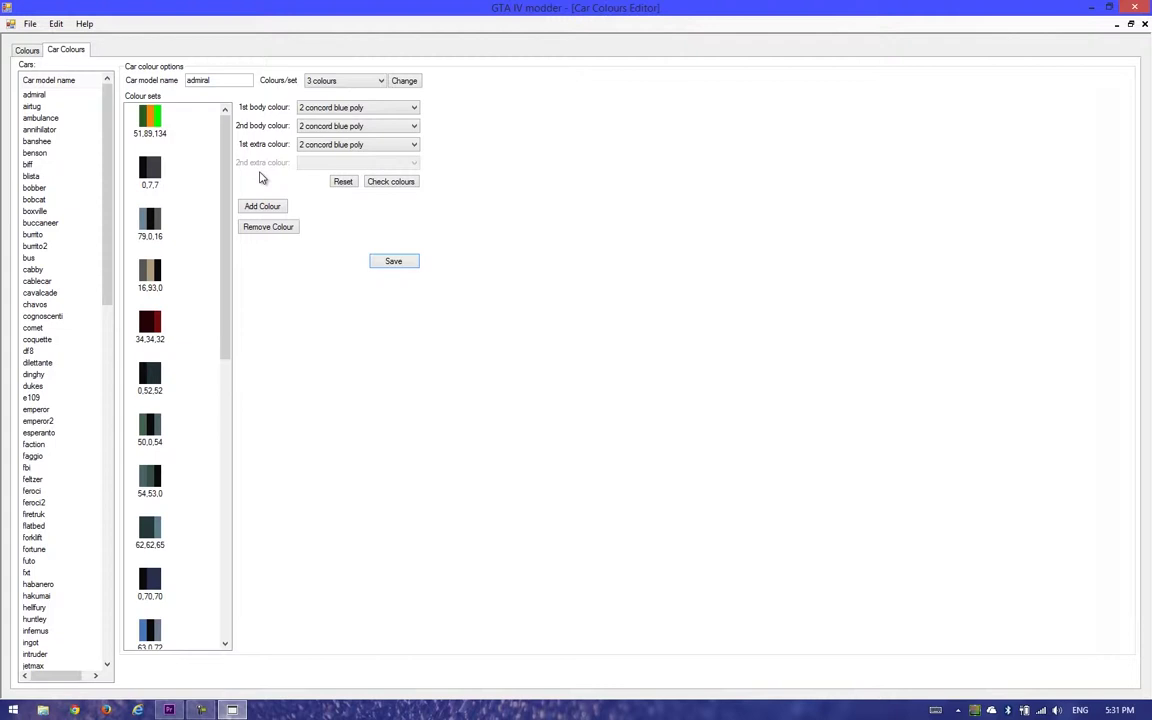
# Add a new colour set to the admiral and select it at the end of the set list.
pyautogui.moveTo(229, 185); pyautogui.dragTo(262, 180)
pyautogui.click(264, 212)
pyautogui.moveTo(226, 290); pyautogui.dragTo(200, 630)
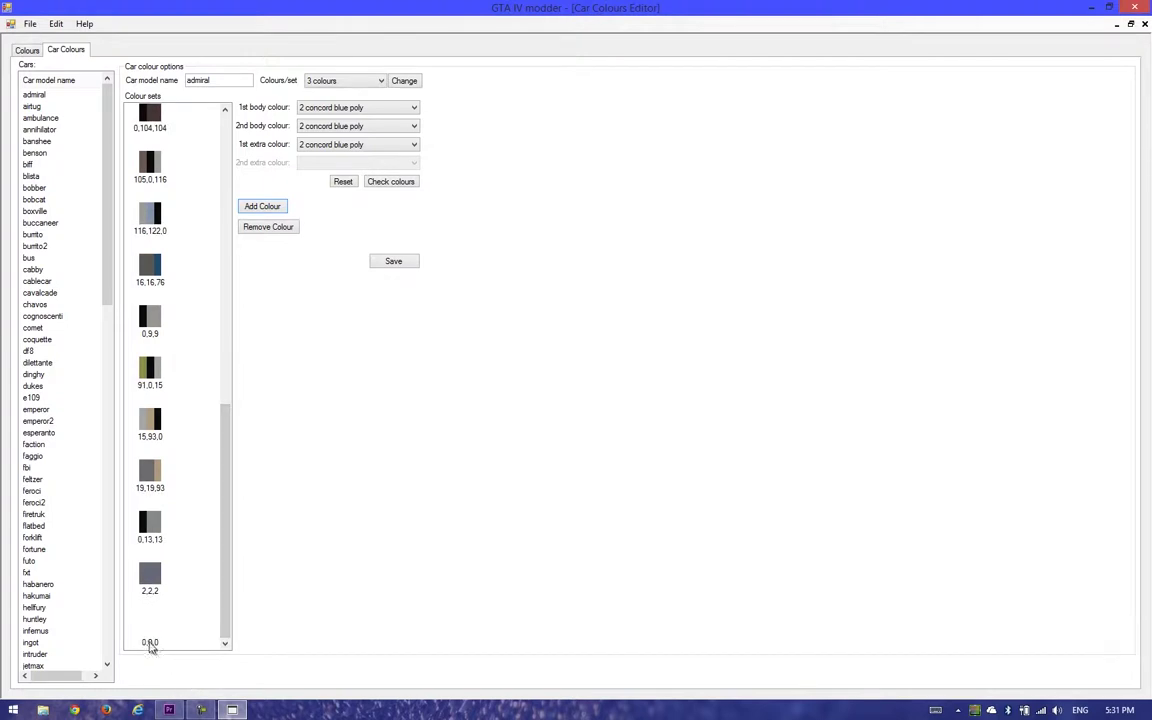
pyautogui.click(151, 645)
# Set the new set's colours to 5 winning silver poly, 9 porcelain silver poly and 10 gray poly, preview them and save the set.
pyautogui.click(322, 108)
pyautogui.click(352, 150)
pyautogui.click(356, 124)
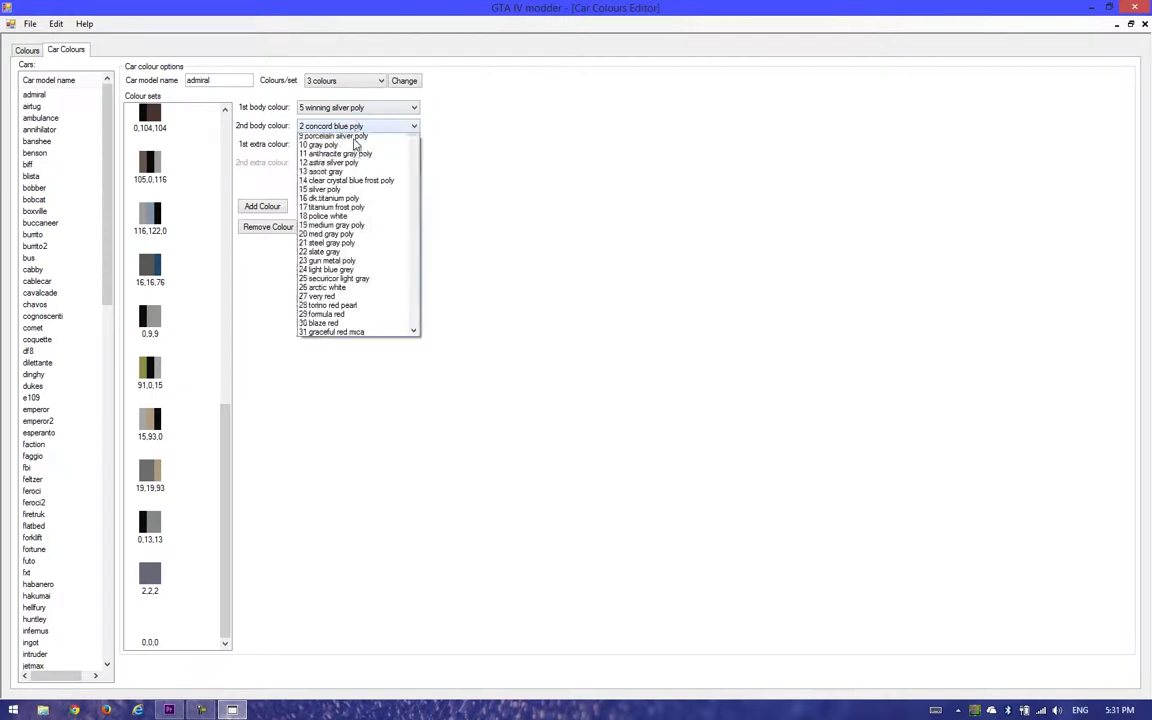
pyautogui.click(345, 194)
pyautogui.click(360, 146)
pyautogui.click(352, 229)
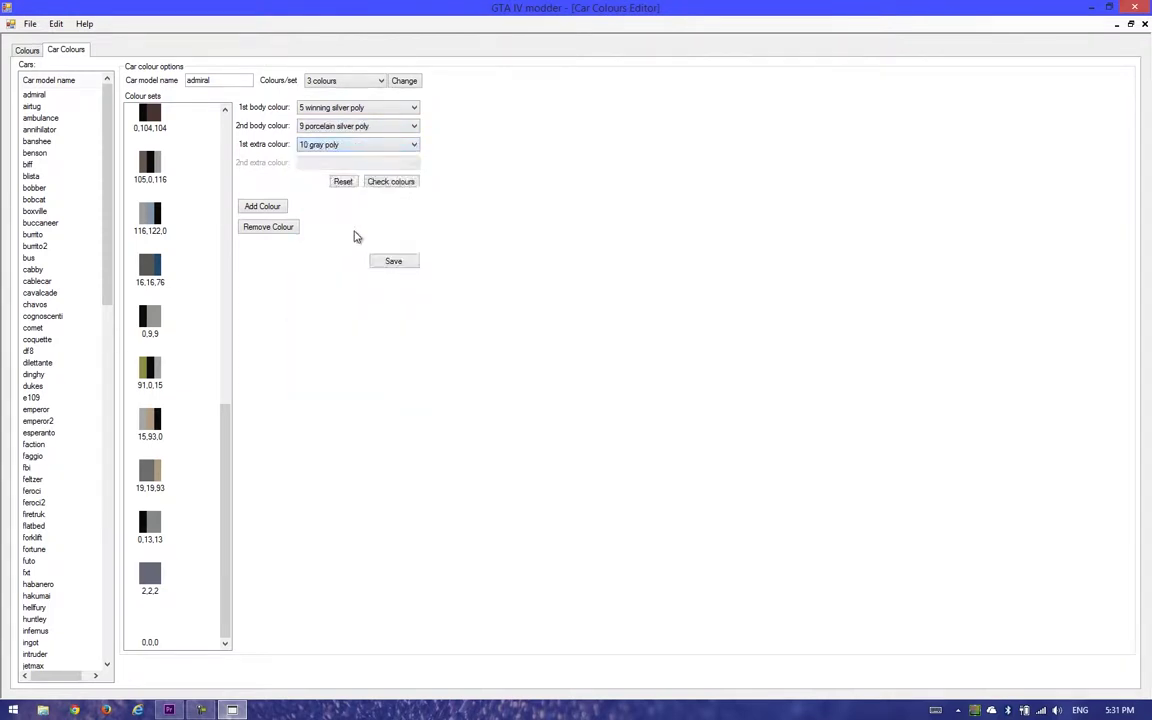
pyautogui.click(385, 182)
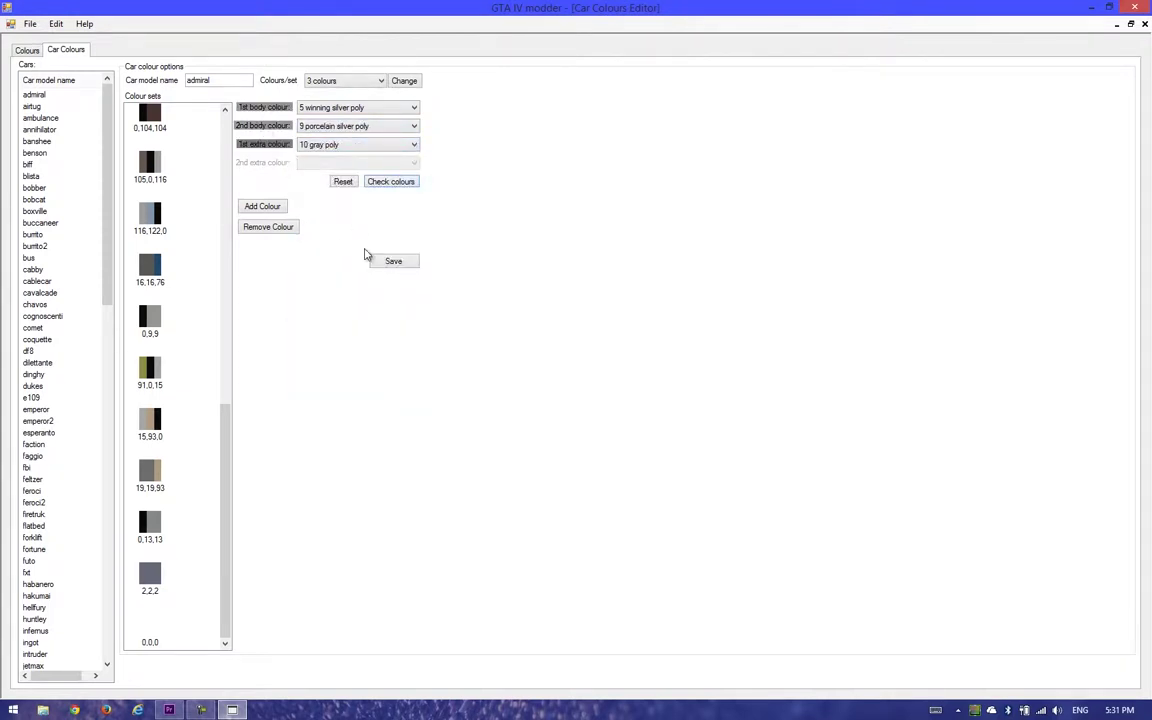
pyautogui.click(397, 264)
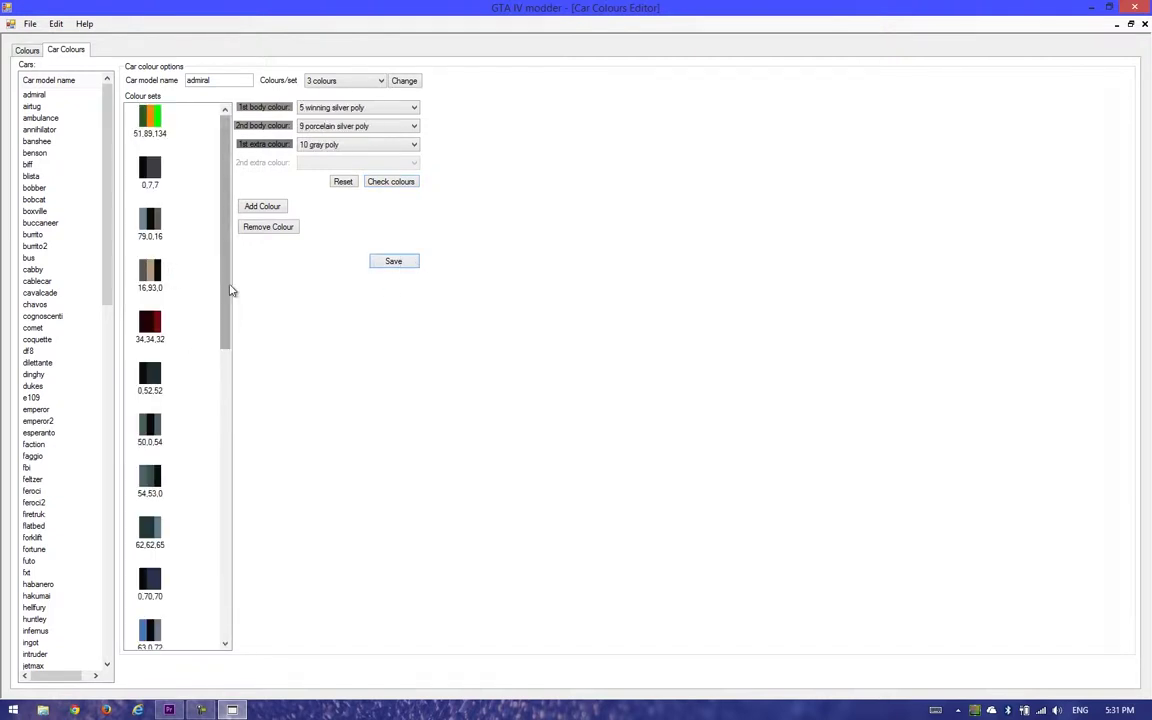
# Remove the 5,9,10 colour set from the end of the admiral's set list.
pyautogui.moveTo(226, 291); pyautogui.dragTo(206, 558)
pyautogui.click(150, 636)
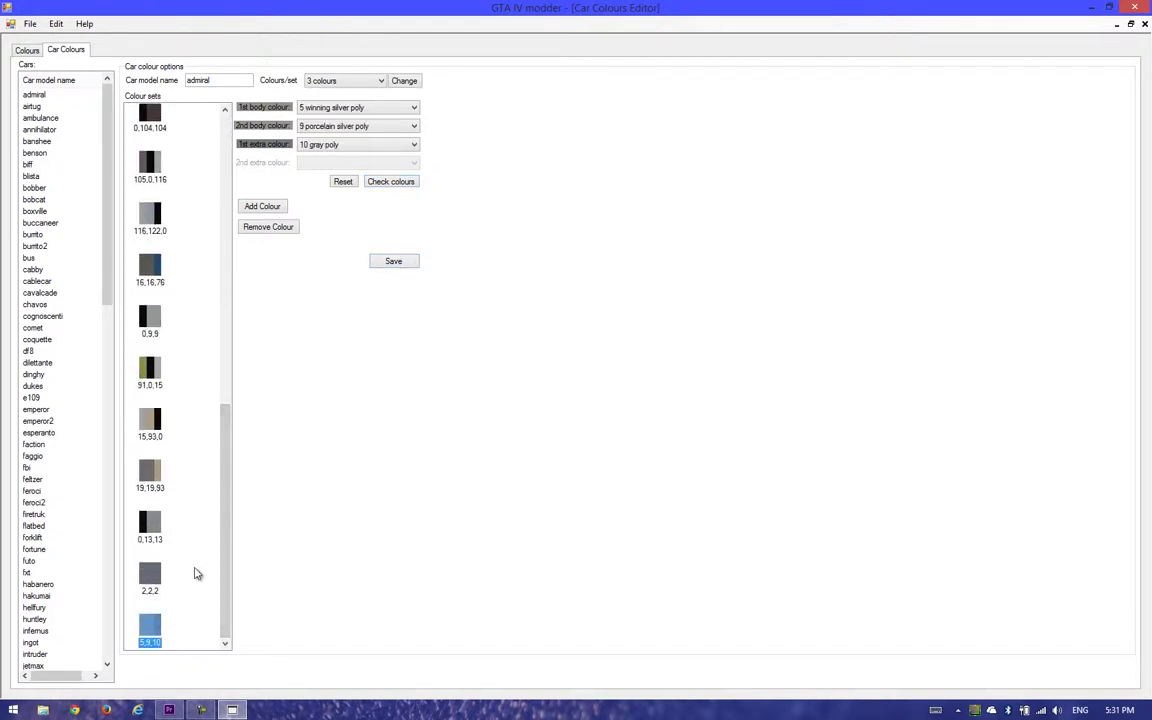
pyautogui.click(252, 228)
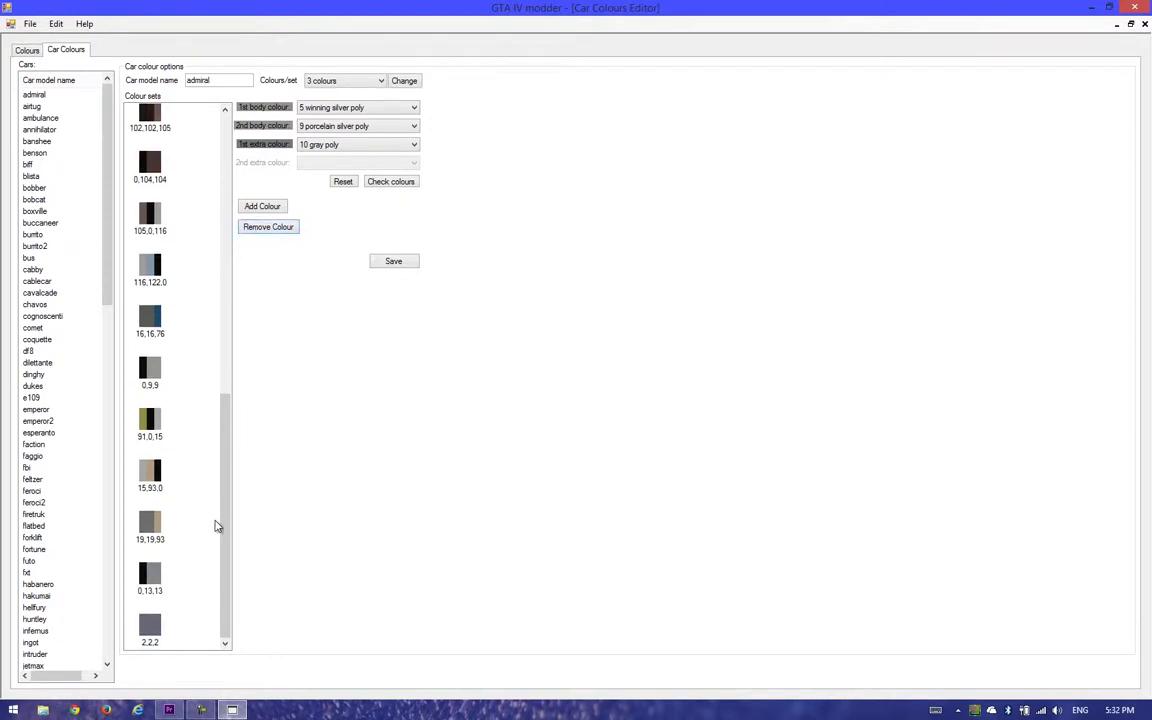
pyautogui.moveTo(224, 525); pyautogui.dragTo(262, 185)
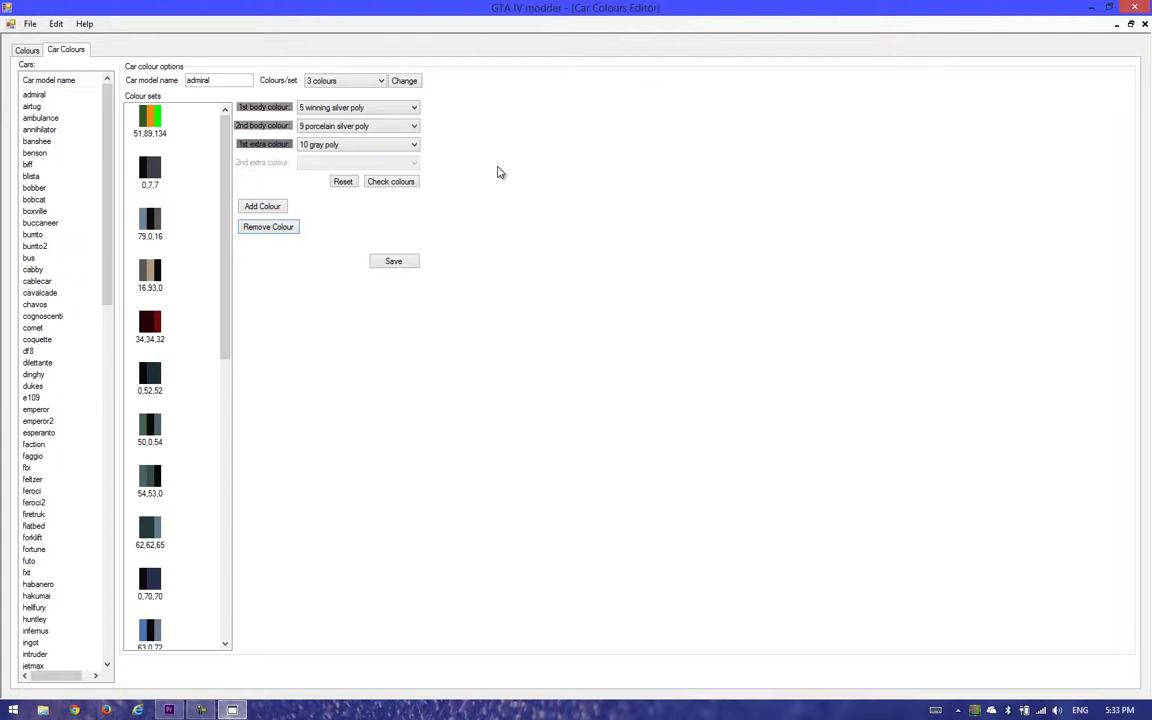
# Change the admiral's colour sets to 4 colours per set.
pyautogui.click(329, 81)
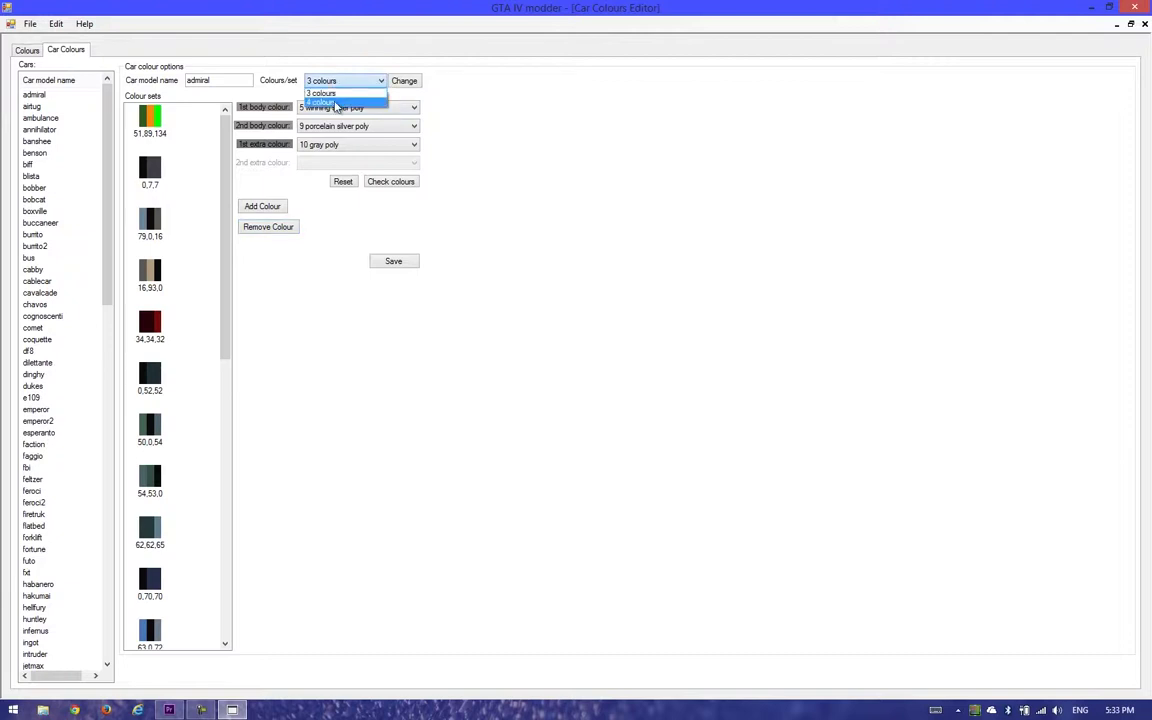
pyautogui.click(337, 104)
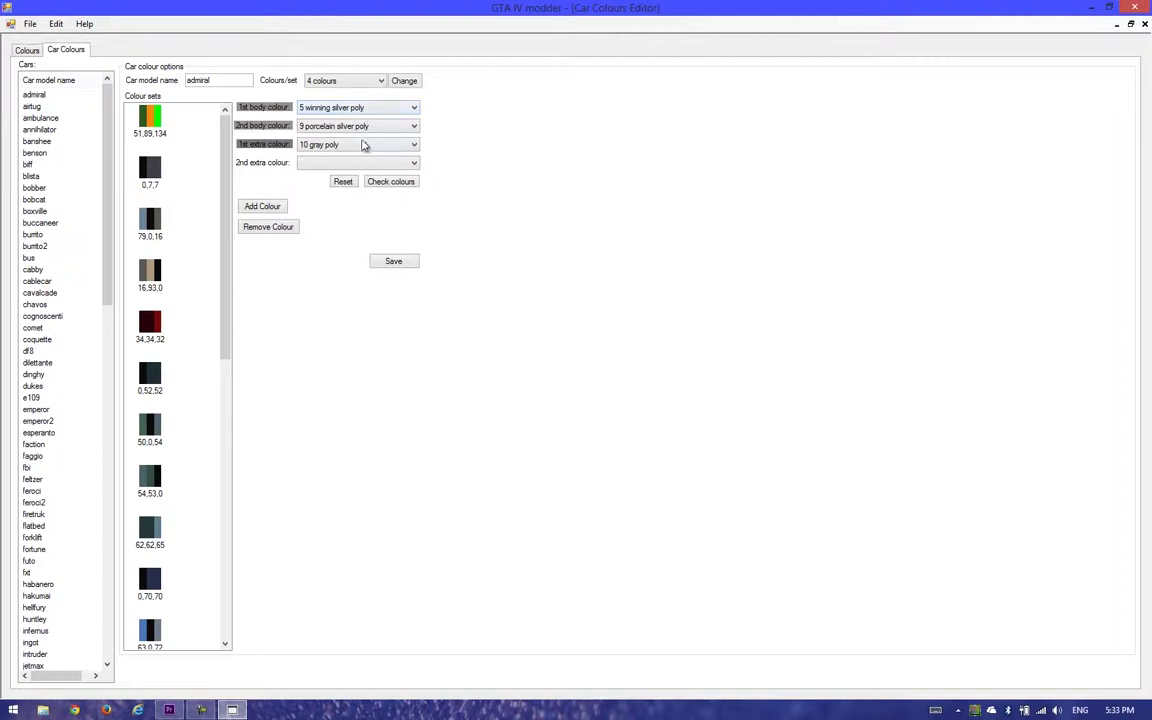
pyautogui.click(406, 81)
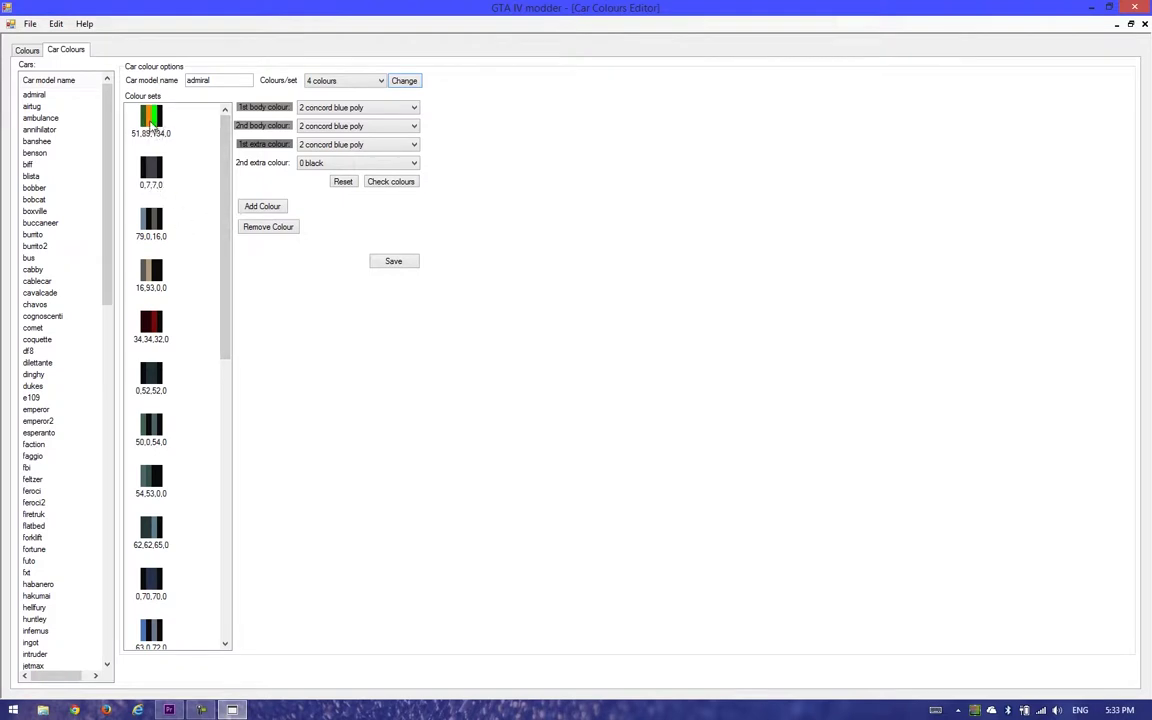
# Examine the 2nd extra colour across the admiral's four-colour sets and check it against the general colour list.
pyautogui.click(149, 128)
pyautogui.moveTo(225, 236); pyautogui.dragTo(221, 553)
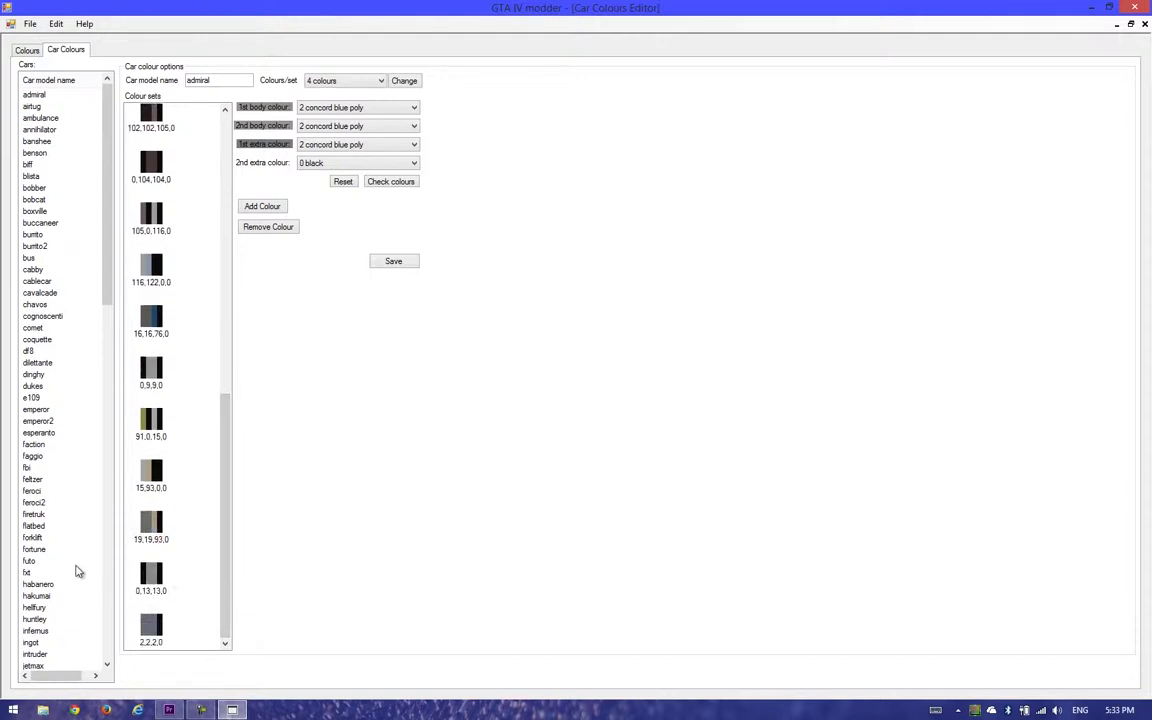
pyautogui.scroll(10, 182, 532)
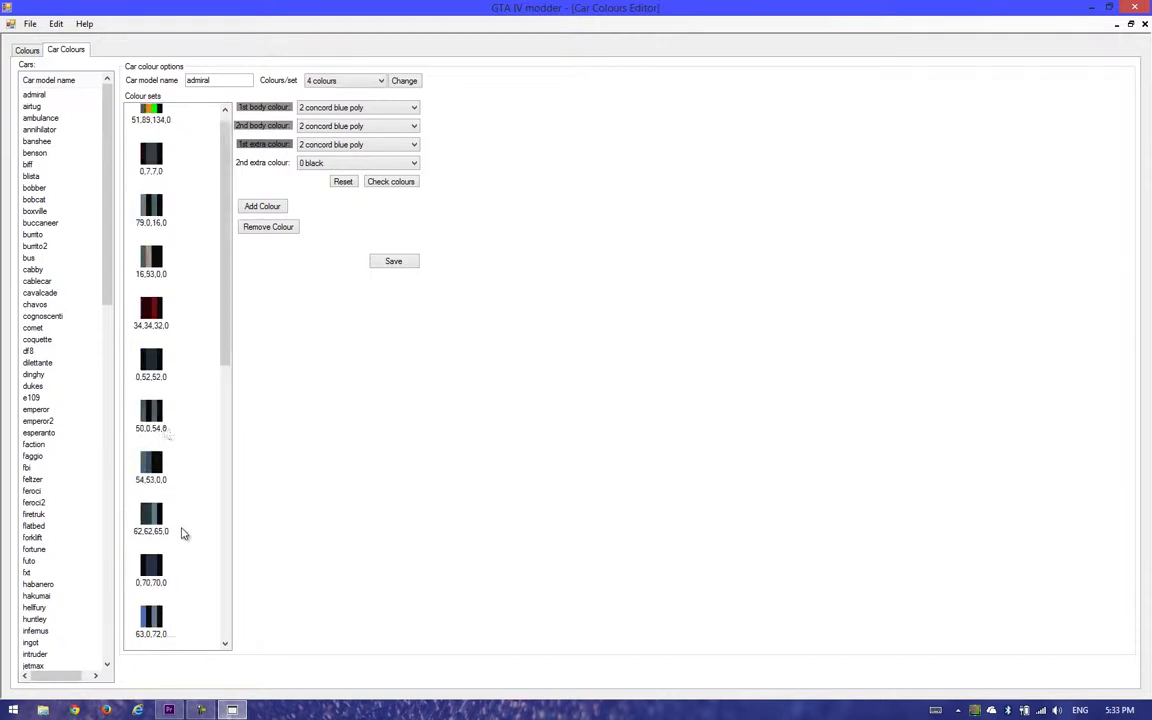
pyautogui.scroll(-10, 160, 480)
pyautogui.scroll(10, 141, 422)
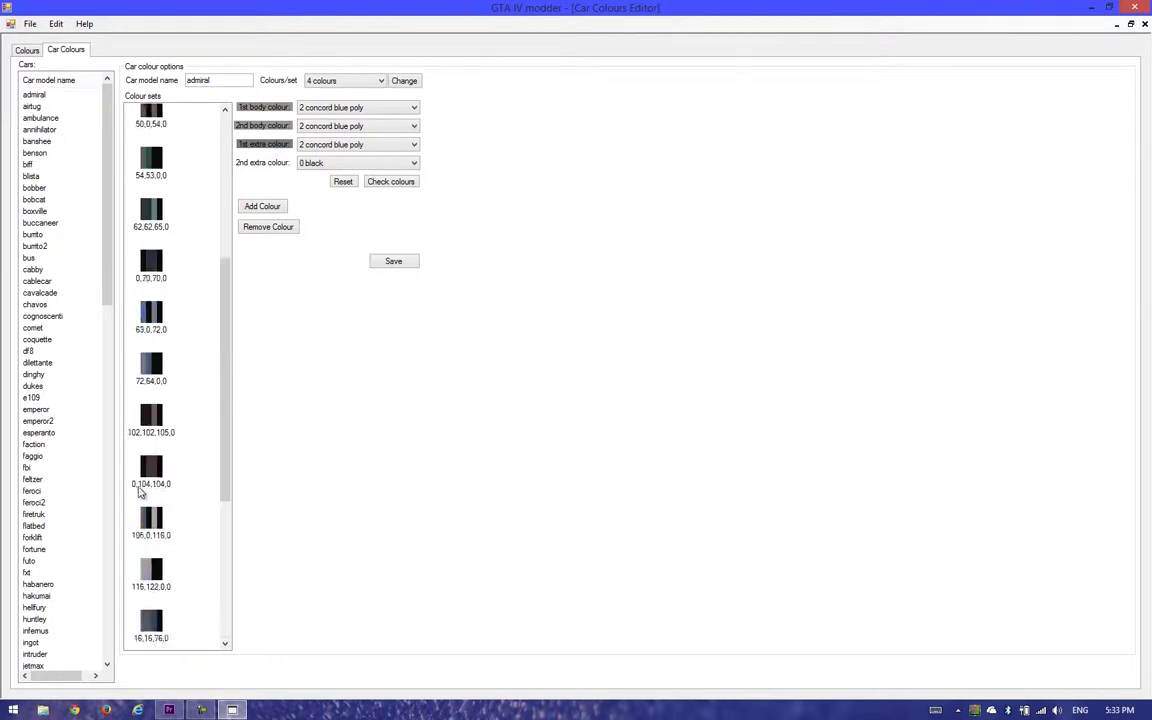
pyautogui.click(24, 49)
pyautogui.moveTo(183, 571); pyautogui.dragTo(184, 120)
pyautogui.click(64, 49)
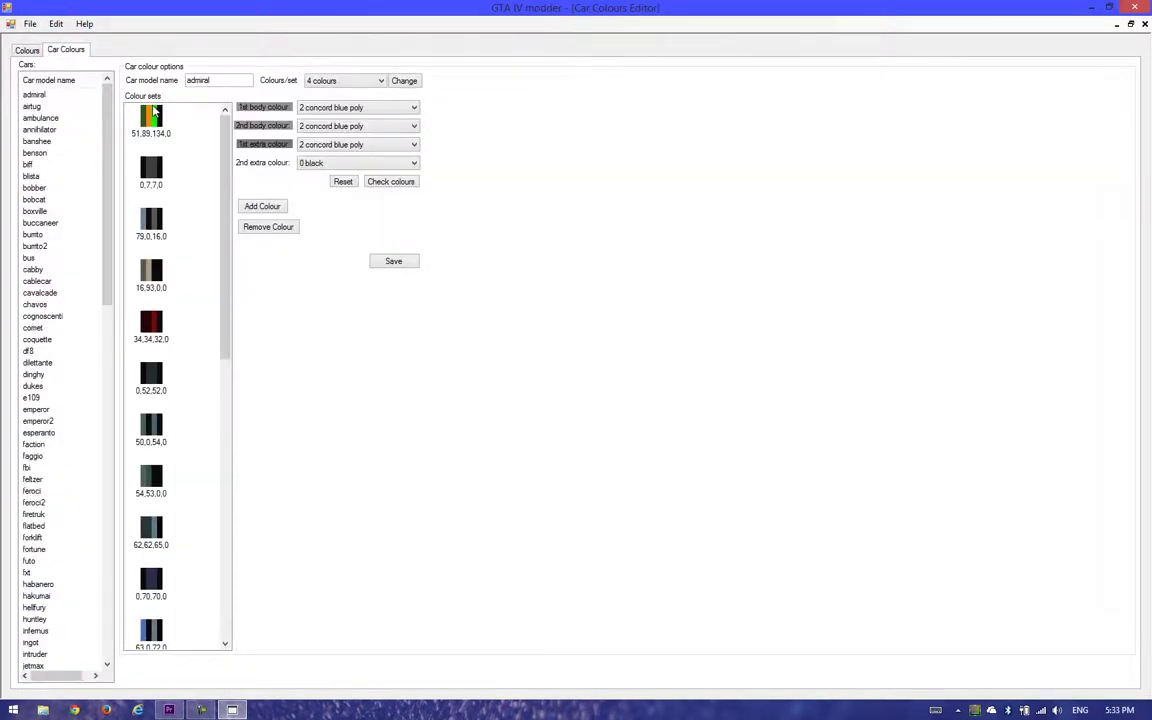
pyautogui.click(144, 104)
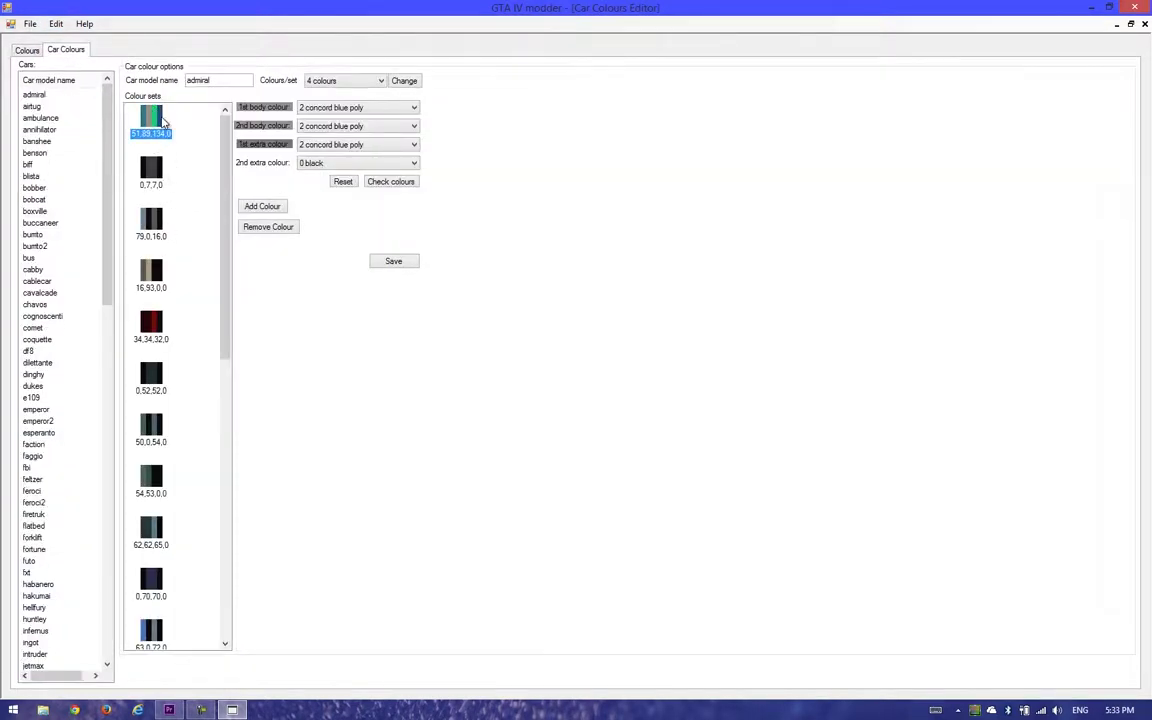
# Change the admiral back to 3 colours per set and check its set list.
pyautogui.click(324, 84)
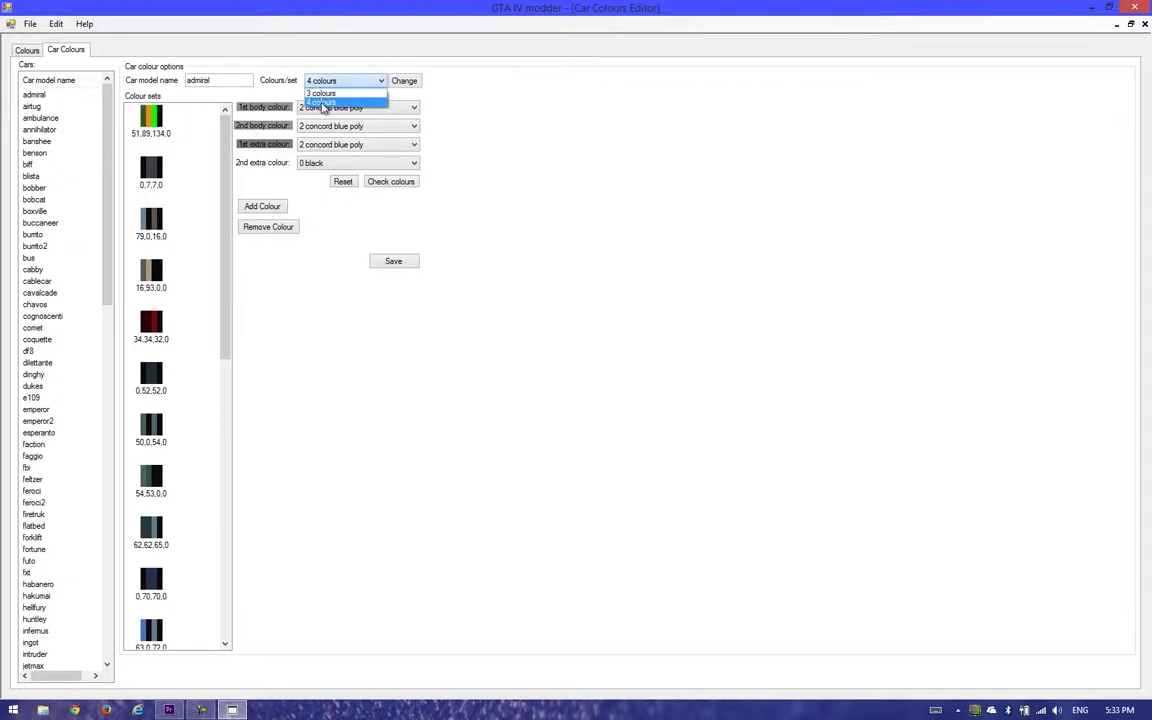
pyautogui.click(322, 94)
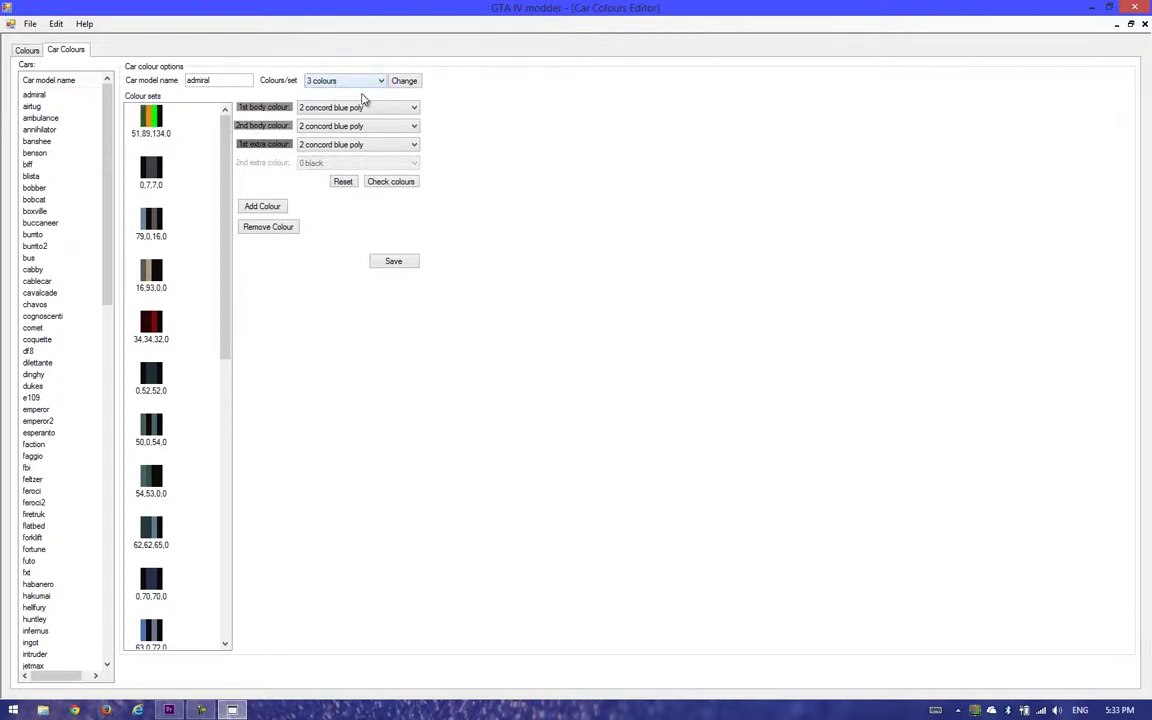
pyautogui.click(404, 84)
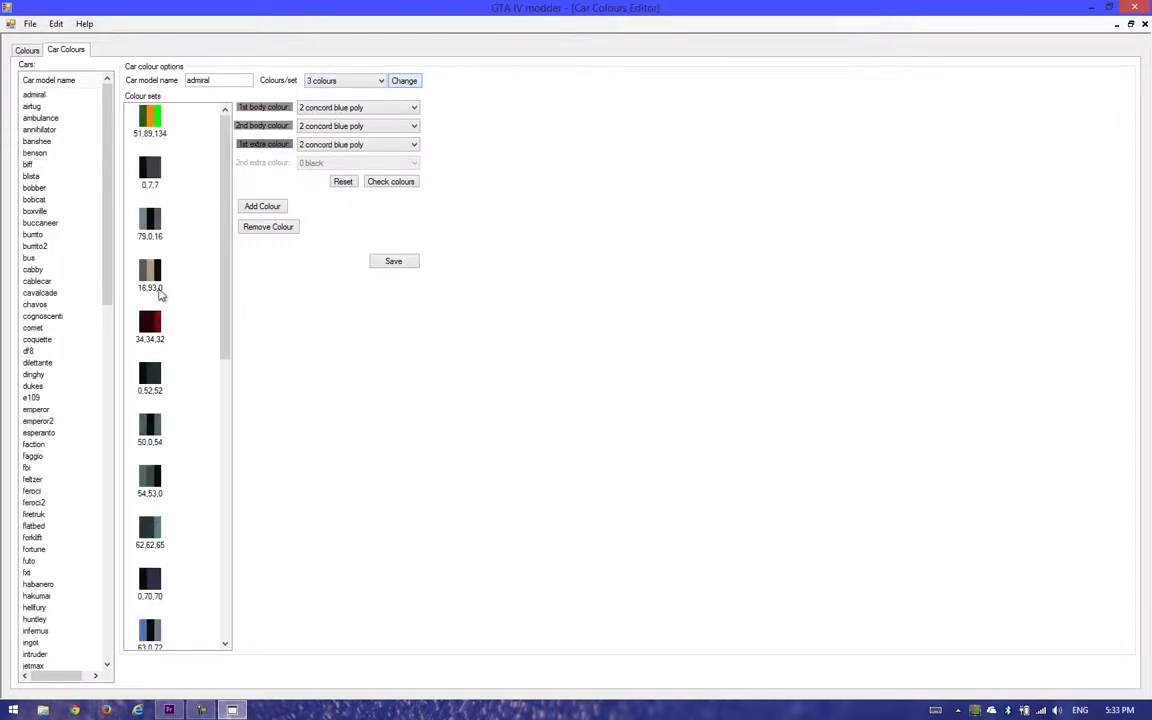
pyautogui.moveTo(226, 298); pyautogui.dragTo(211, 617)
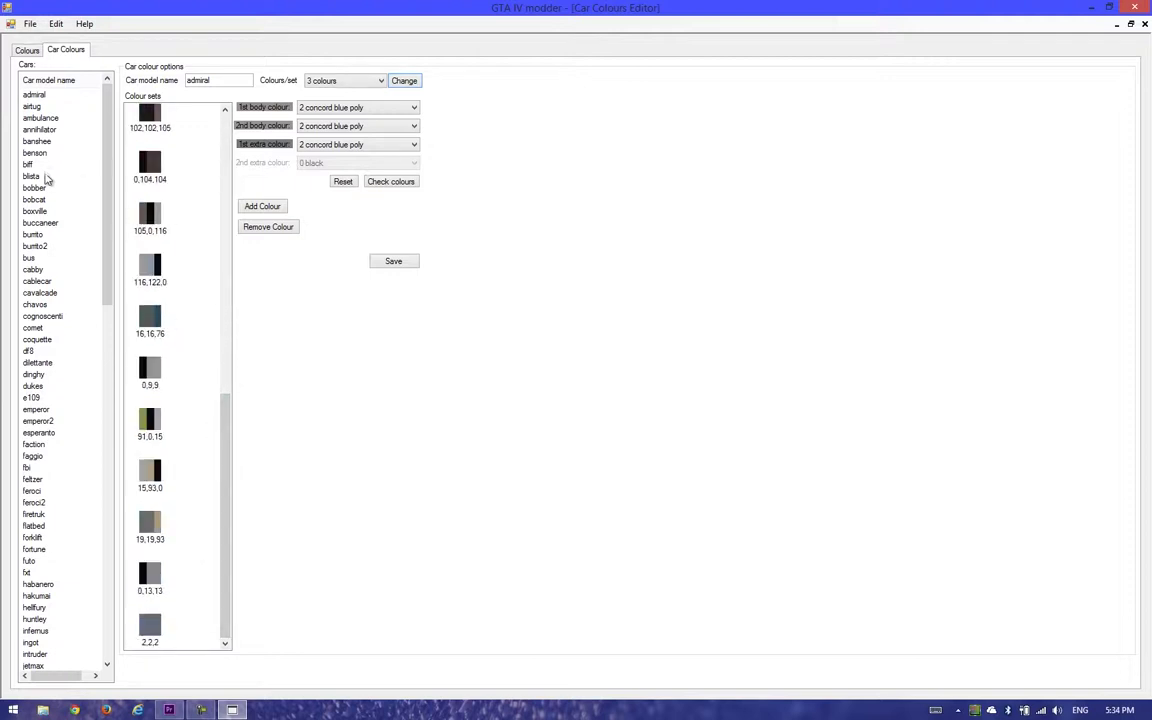
# View the futo's colour sets and look through the rest of the car model list.
pyautogui.moveTo(107, 296); pyautogui.dragTo(88, 703)
pyautogui.click(28, 561)
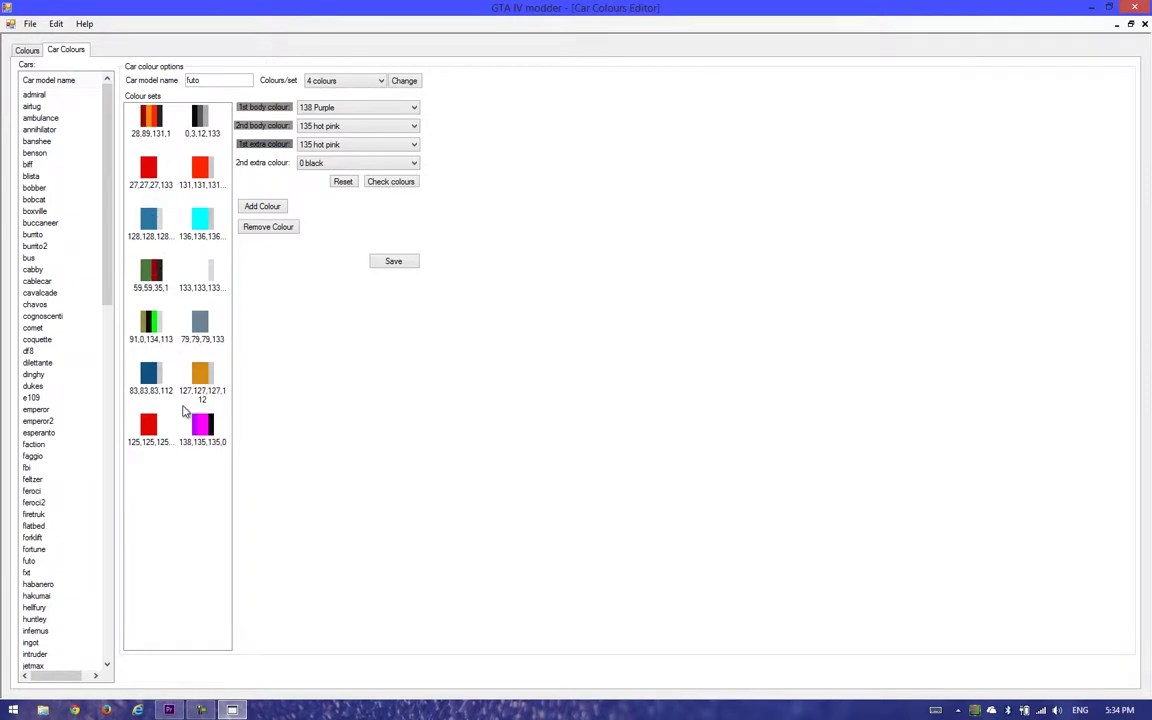
pyautogui.moveTo(104, 220); pyautogui.dragTo(145, 628)
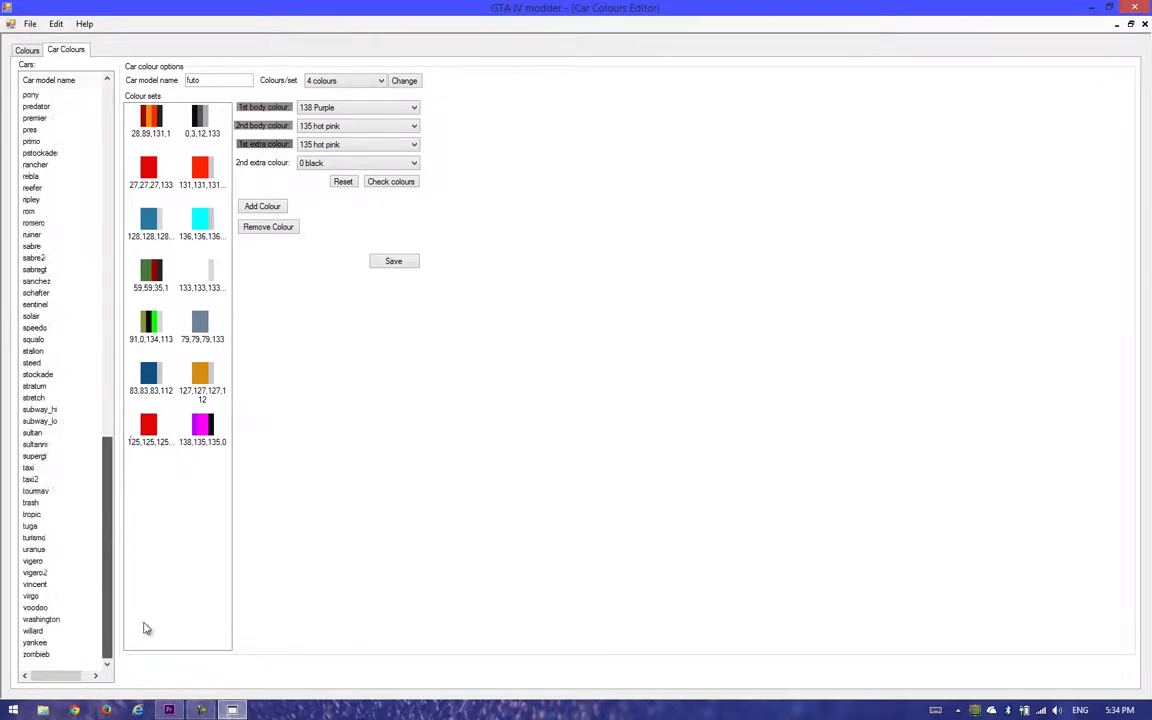
# Close the car colours editor and return to the desktop with nothing selected.
pyautogui.click(1142, 8)
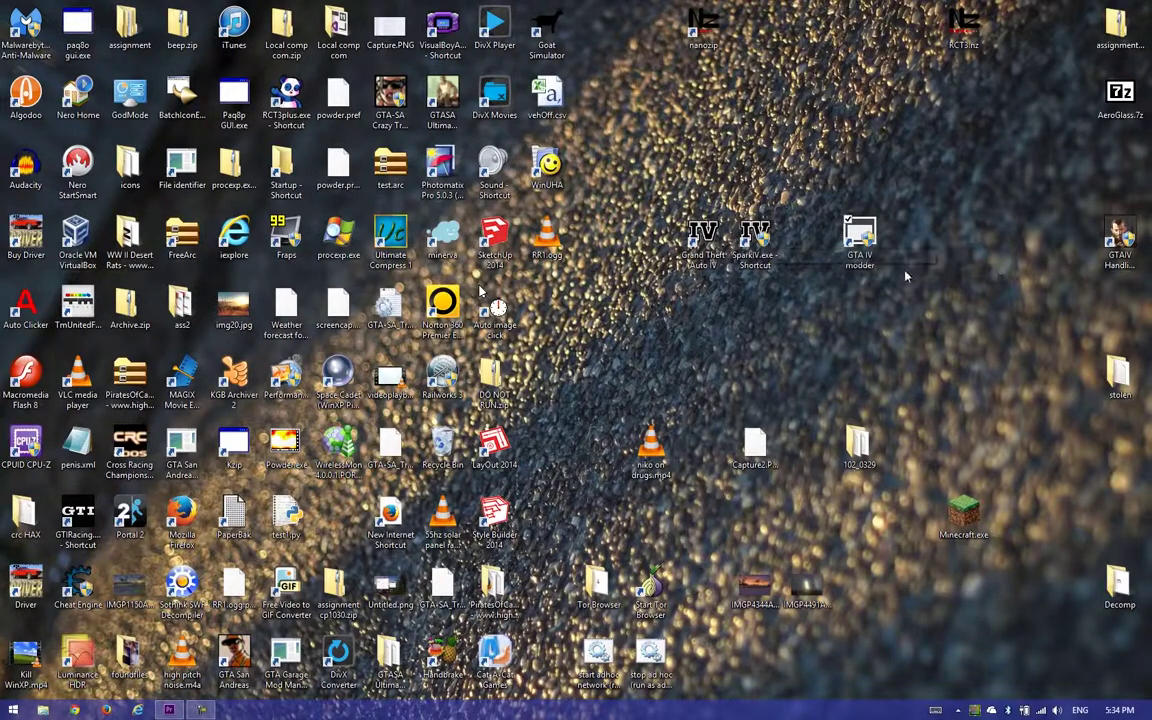
pyautogui.click(868, 252)
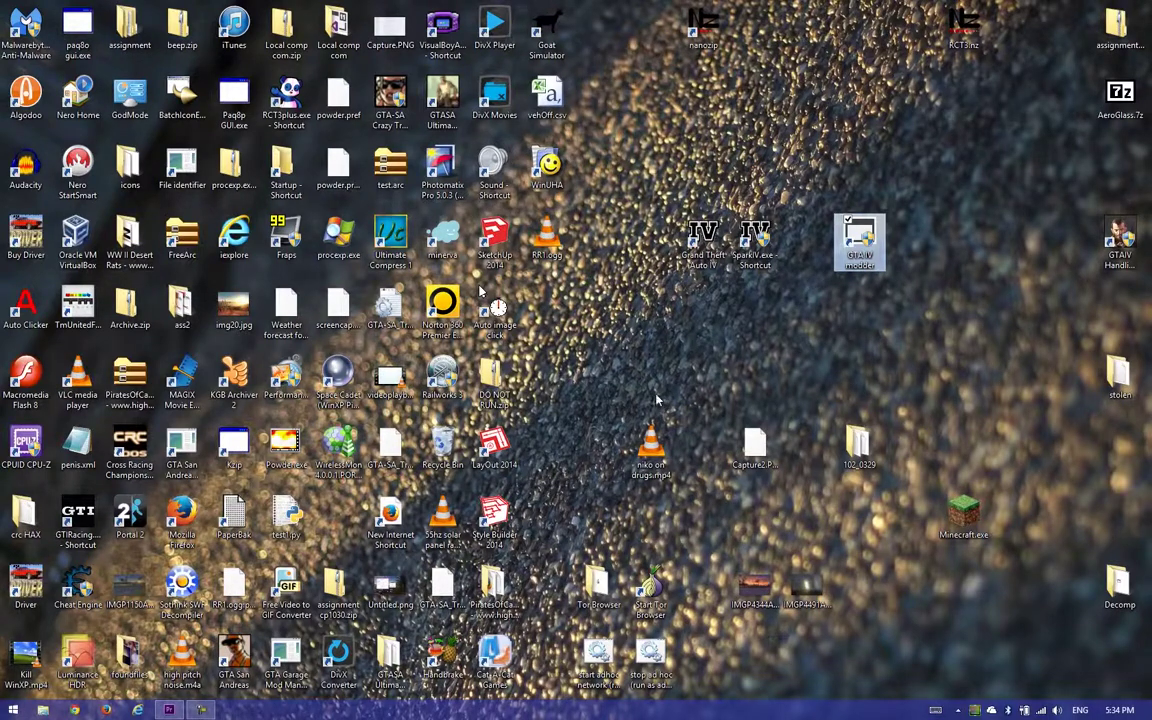
pyautogui.click(695, 336)
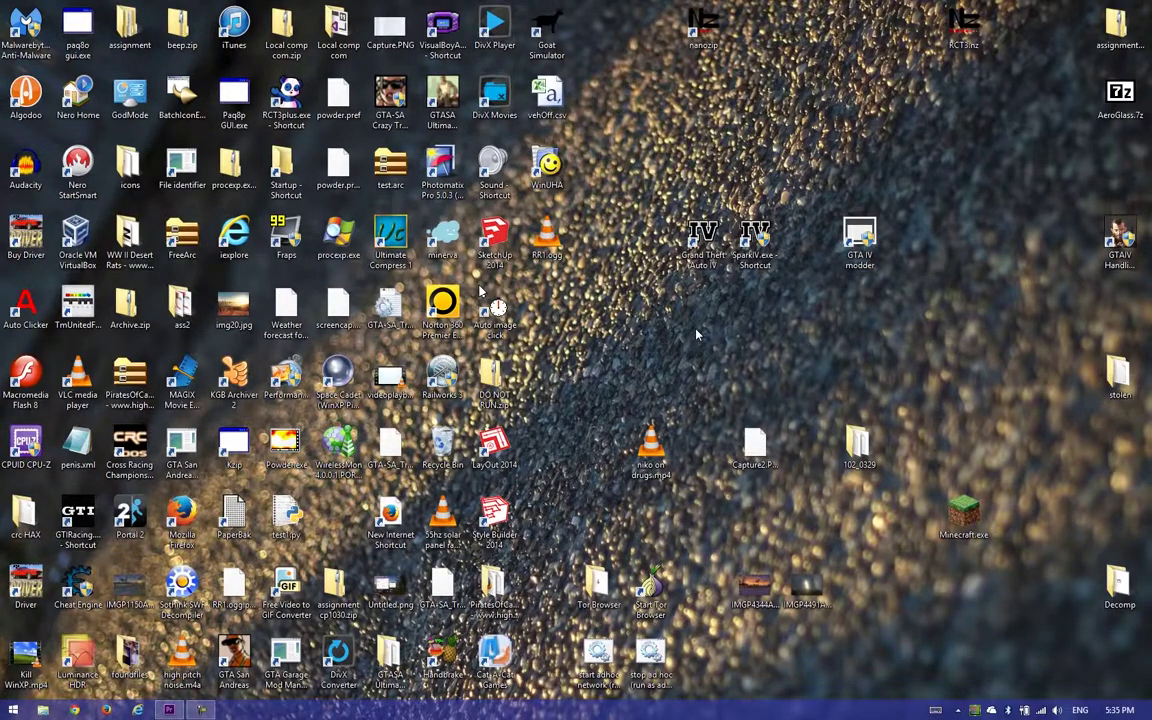